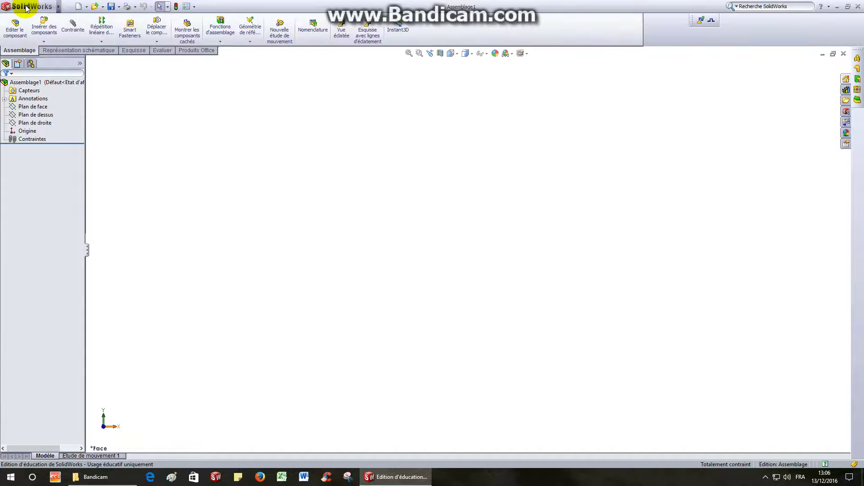
Step: Turn on the display of origins in the new assembly
{"action": "left_click", "coordinate": [67, 6]}
{"action": "left_click", "coordinate": [117, 6]}
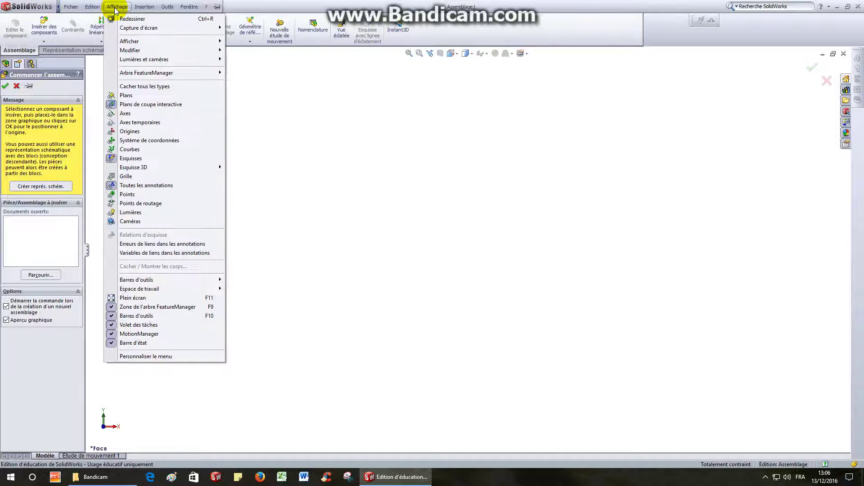
{"action": "left_click", "coordinate": [137, 131]}
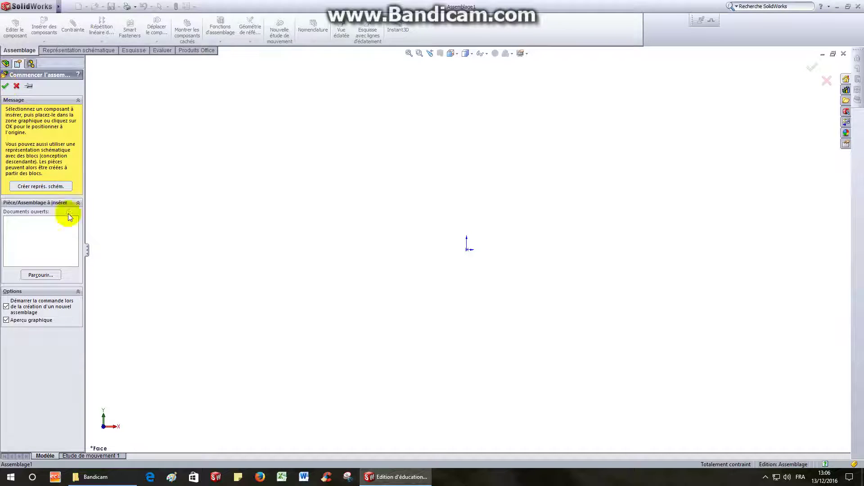
Step: Insert the part Tige as the first component, placed on the assembly origin
{"action": "left_click", "coordinate": [40, 275]}
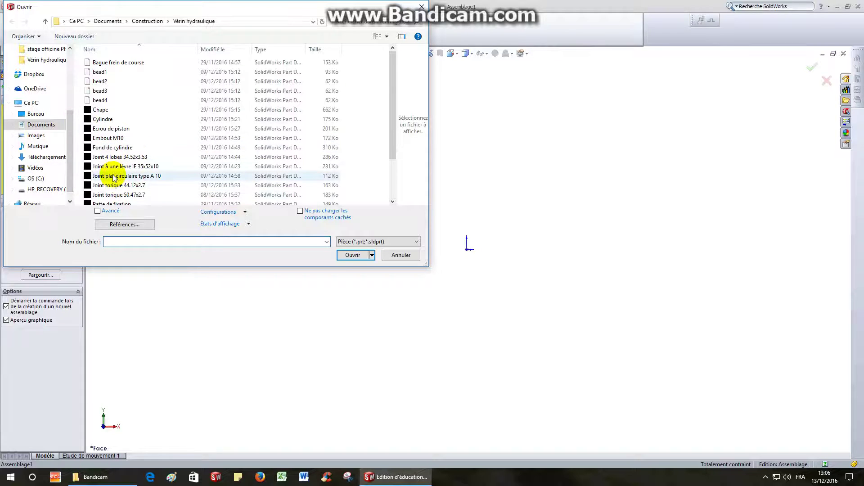
{"action": "scroll", "coordinate": [113, 177], "scroll_direction": "down", "scroll_amount": 2}
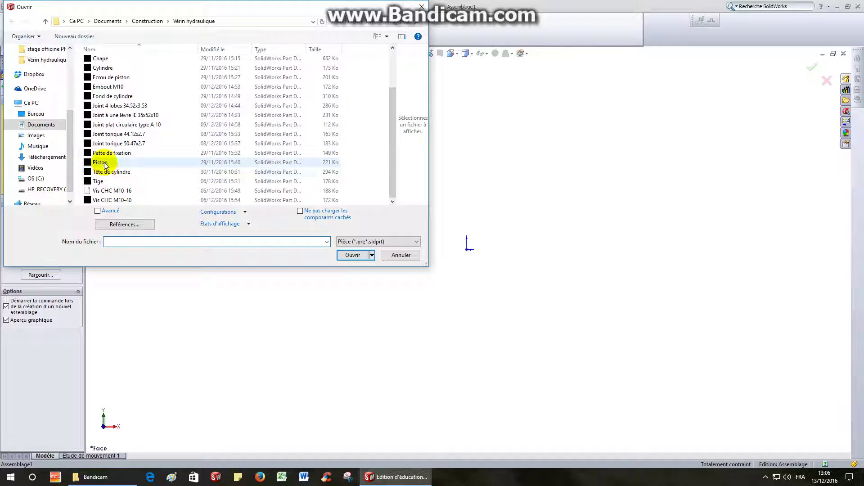
{"action": "double_click", "coordinate": [96, 181]}
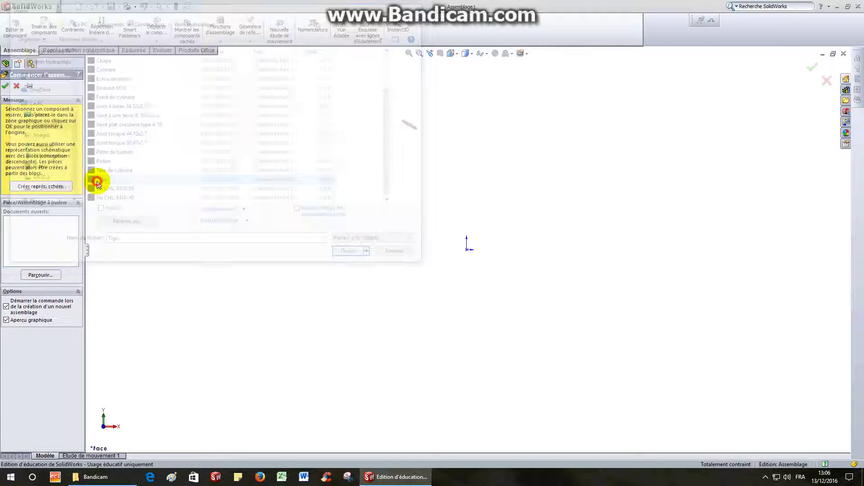
{"action": "left_click", "coordinate": [468, 249]}
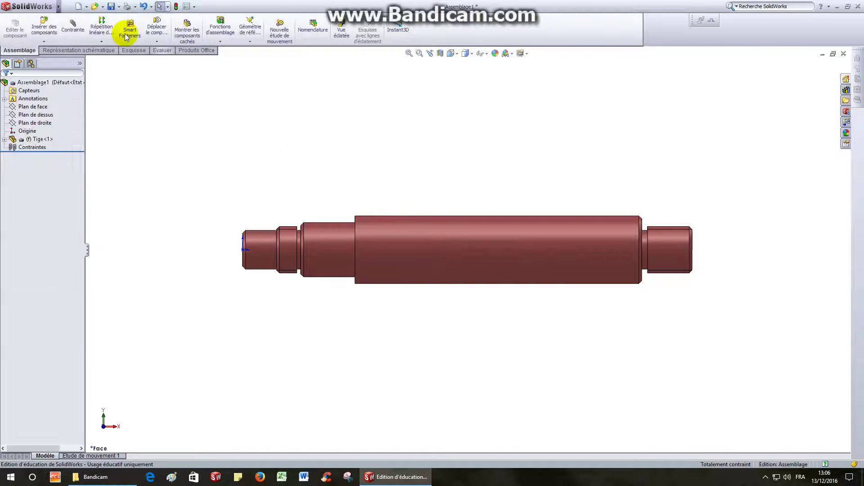
Step: Insert the part Bague frein de course and place it above the middle of the rod
{"action": "left_click", "coordinate": [40, 27]}
{"action": "left_click", "coordinate": [50, 253]}
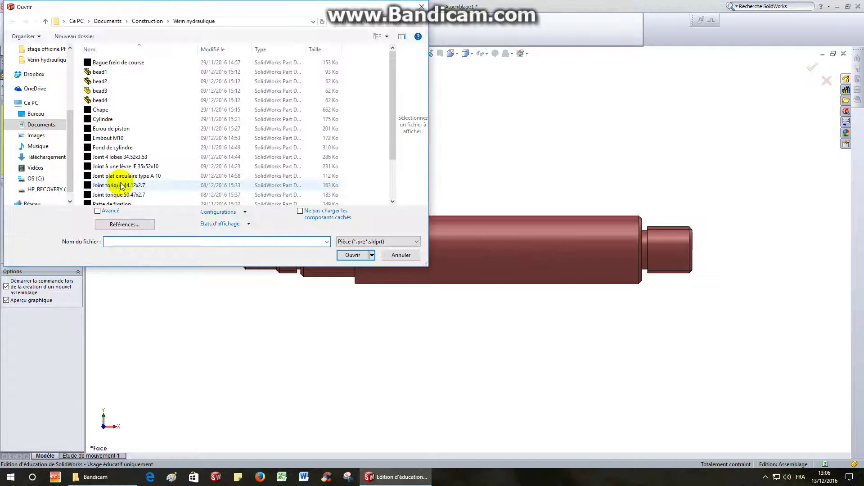
{"action": "left_click", "coordinate": [124, 63]}
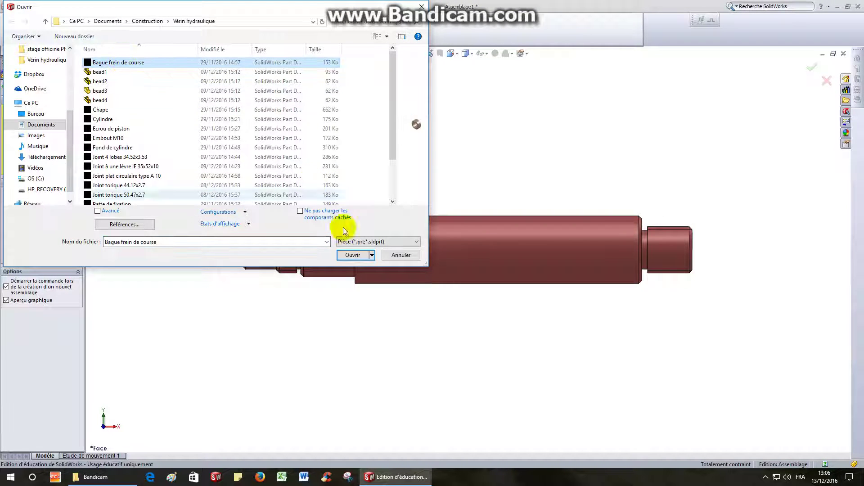
{"action": "left_click", "coordinate": [348, 255]}
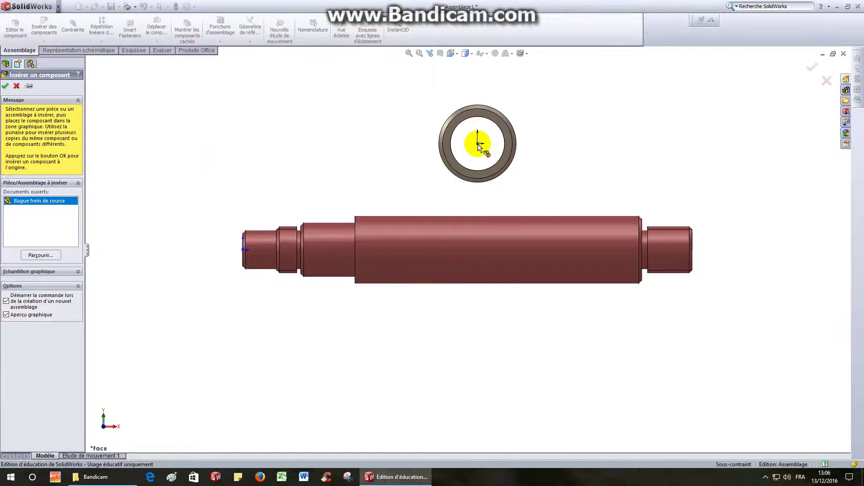
{"action": "left_click", "coordinate": [478, 145]}
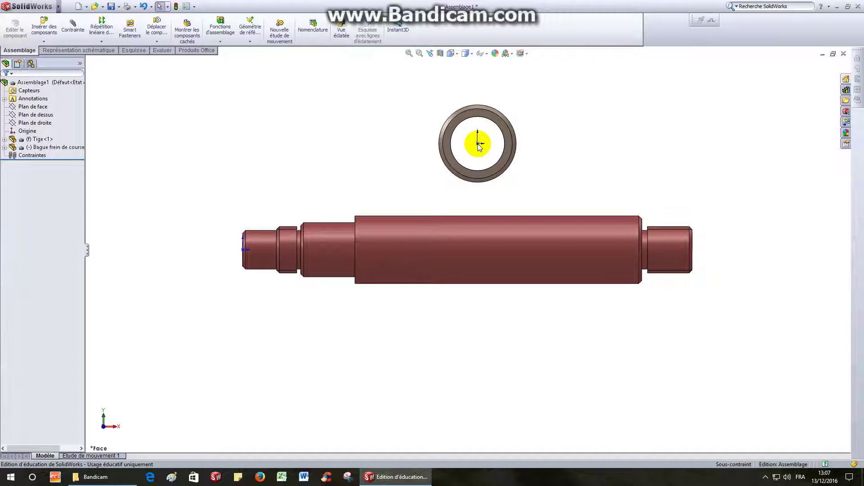
Step: Switch to the isometric view and insert the part Piston beside the brake ring, away from the rod
{"action": "middle_click_drag", "start_coordinate": [417, 159], "coordinate": [364, 187]}
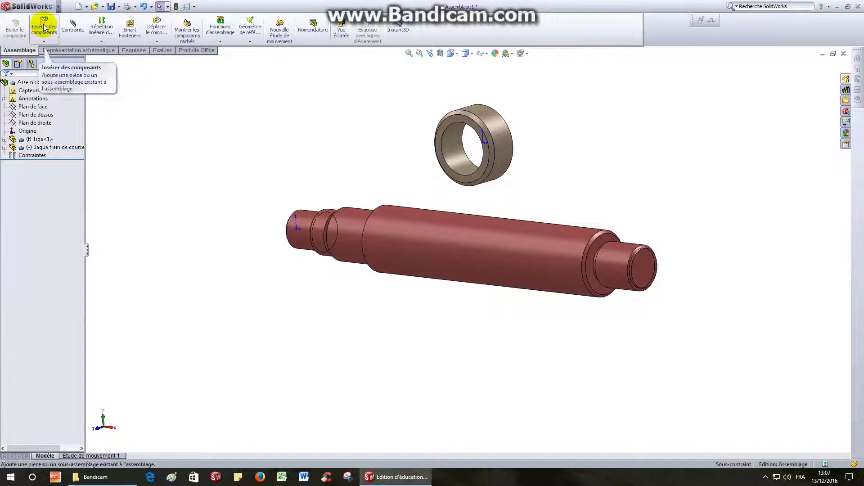
{"action": "left_click", "coordinate": [450, 53]}
{"action": "left_click", "coordinate": [479, 75]}
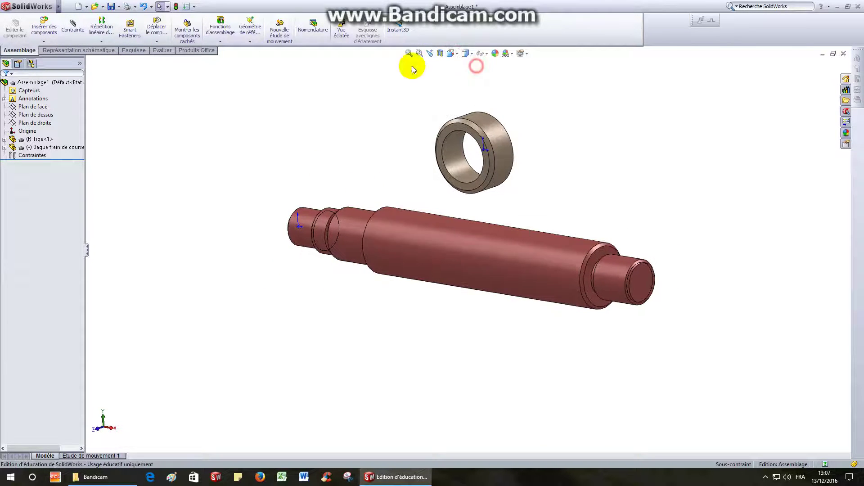
{"action": "left_click", "coordinate": [44, 27]}
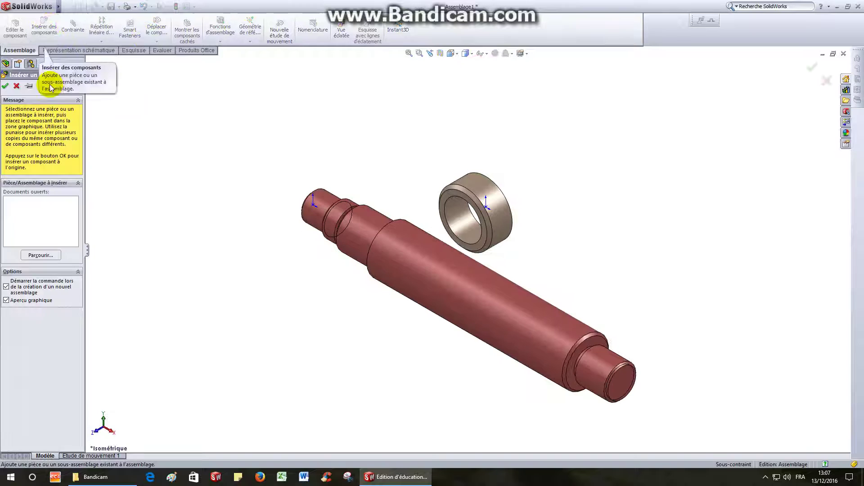
{"action": "left_click", "coordinate": [41, 256]}
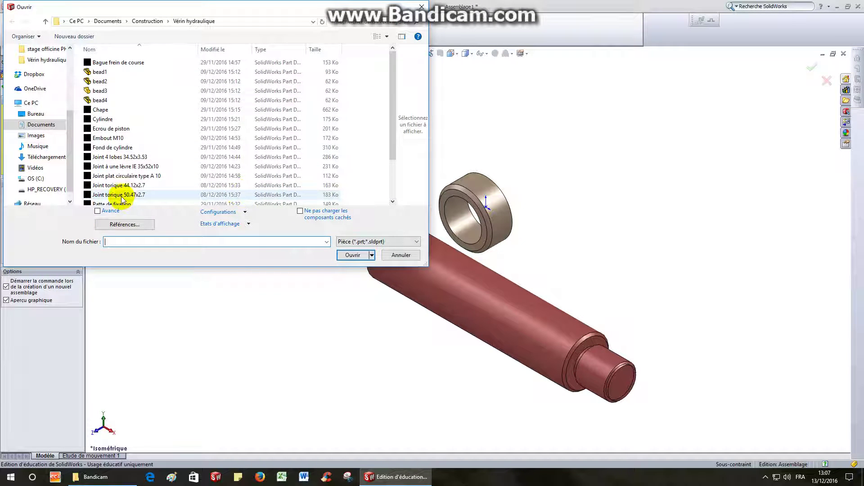
{"action": "left_click", "coordinate": [111, 149]}
{"action": "scroll", "coordinate": [108, 151], "scroll_direction": "down", "scroll_amount": 2}
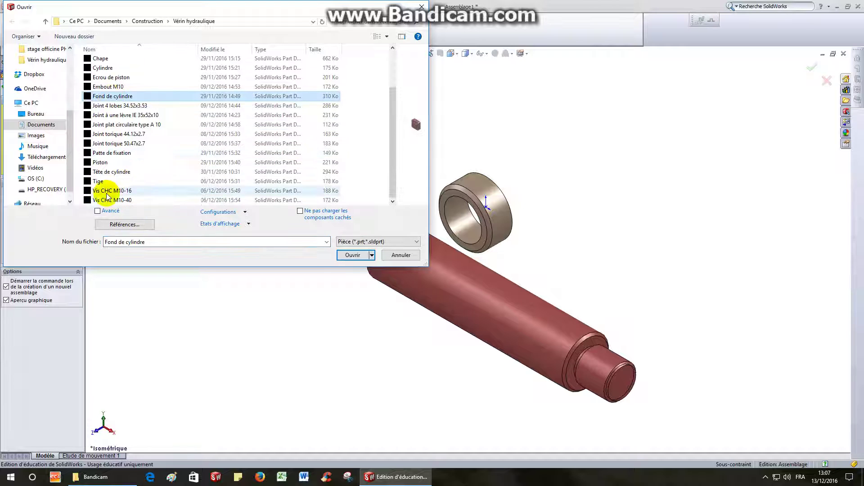
{"action": "double_click", "coordinate": [99, 163]}
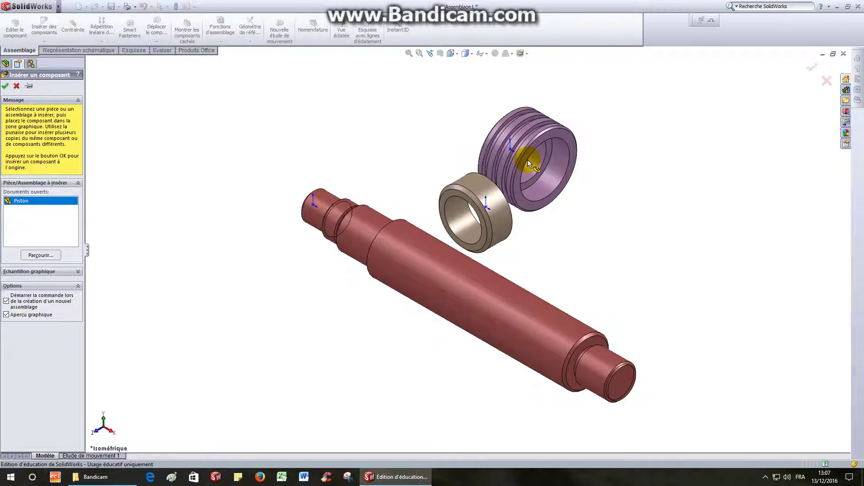
{"action": "left_click", "coordinate": [637, 216]}
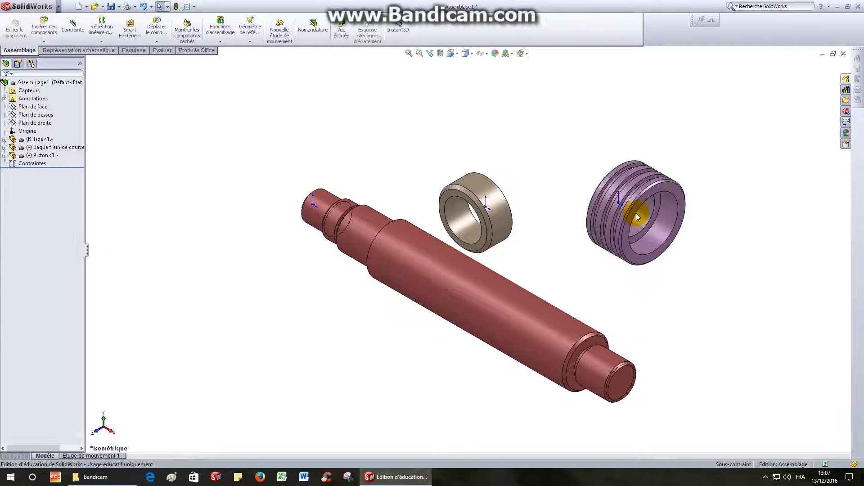
Step: Insert the O-ring part Joint torique 44.12x2.7 and place it just above the piston
{"action": "left_click", "coordinate": [43, 27]}
{"action": "left_click", "coordinate": [58, 250]}
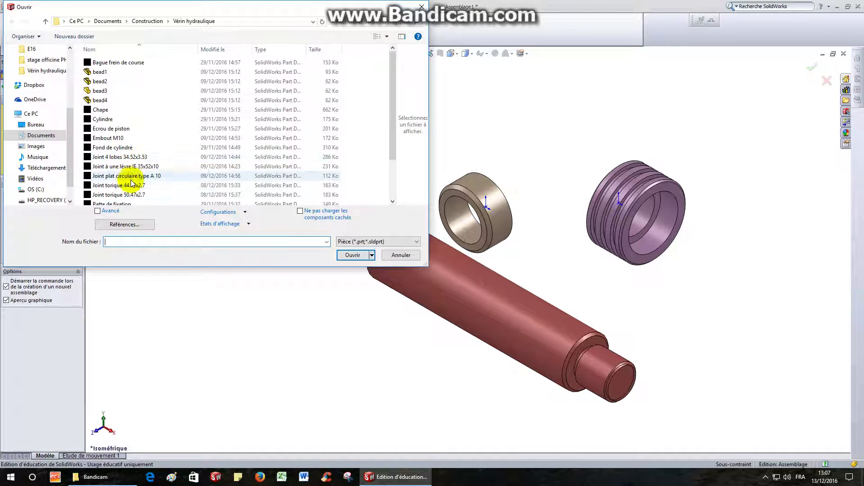
{"action": "double_click", "coordinate": [118, 186]}
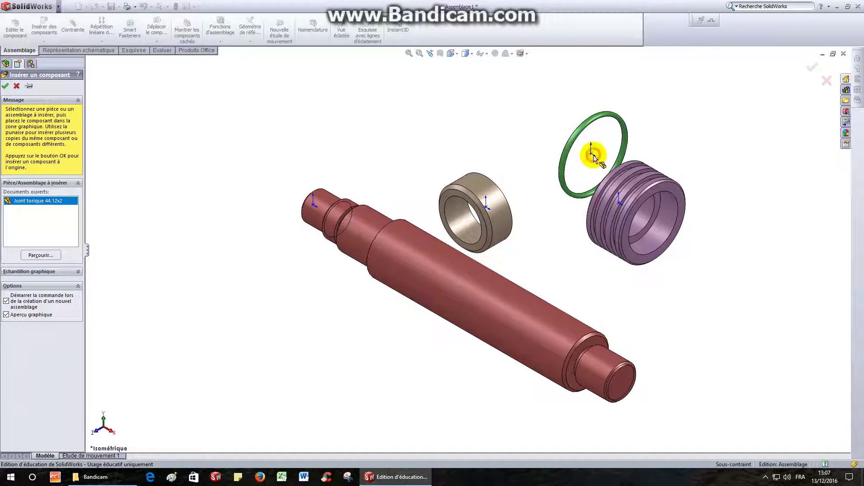
{"action": "left_click", "coordinate": [590, 154]}
Step: Insert the part Ecrou de piston, place it below the piston, and dismiss the CCleaner alert
{"action": "left_click", "coordinate": [144, 6]}
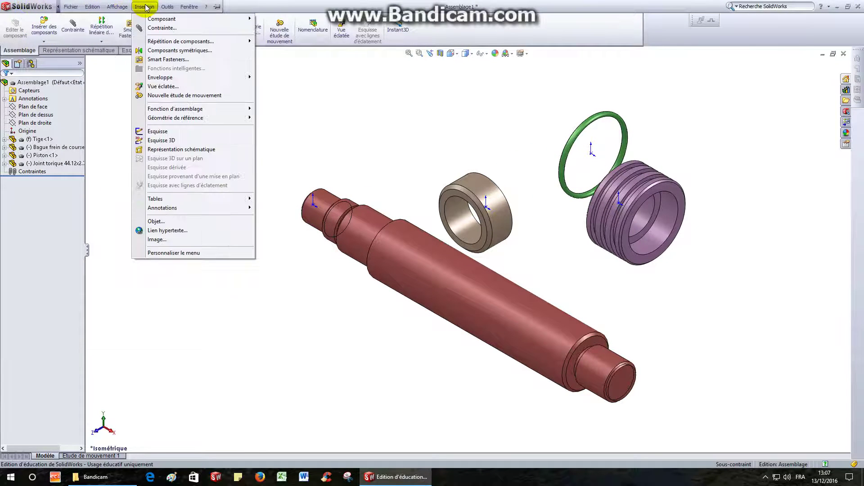
{"action": "left_click", "coordinate": [43, 29]}
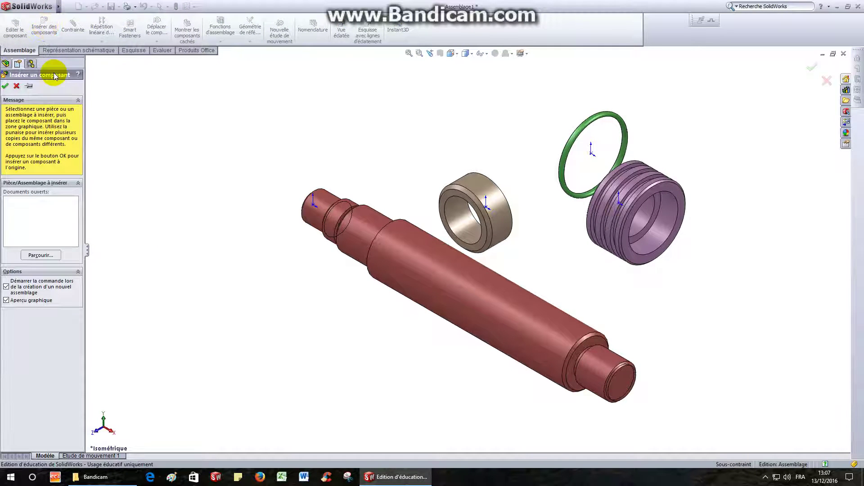
{"action": "left_click", "coordinate": [39, 255]}
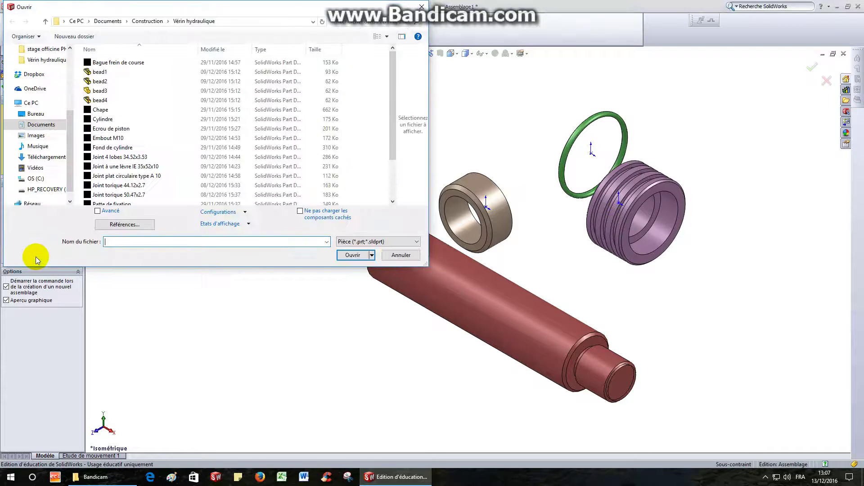
{"action": "double_click", "coordinate": [112, 130]}
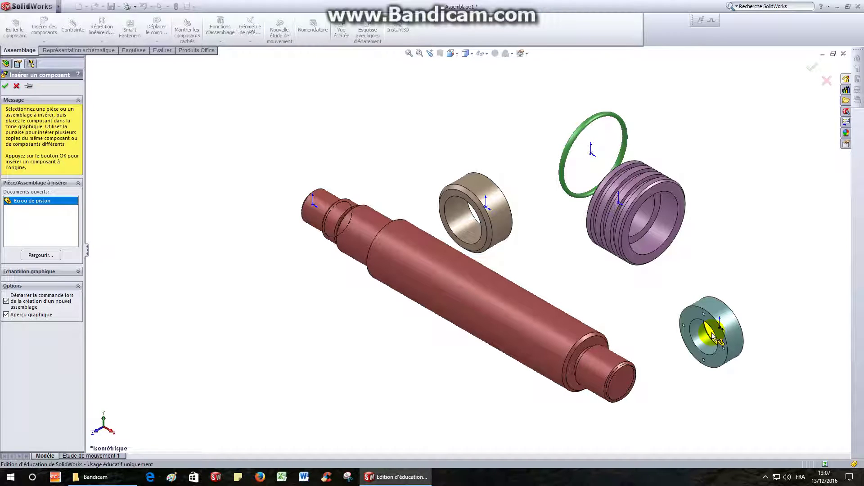
{"action": "left_click", "coordinate": [712, 333]}
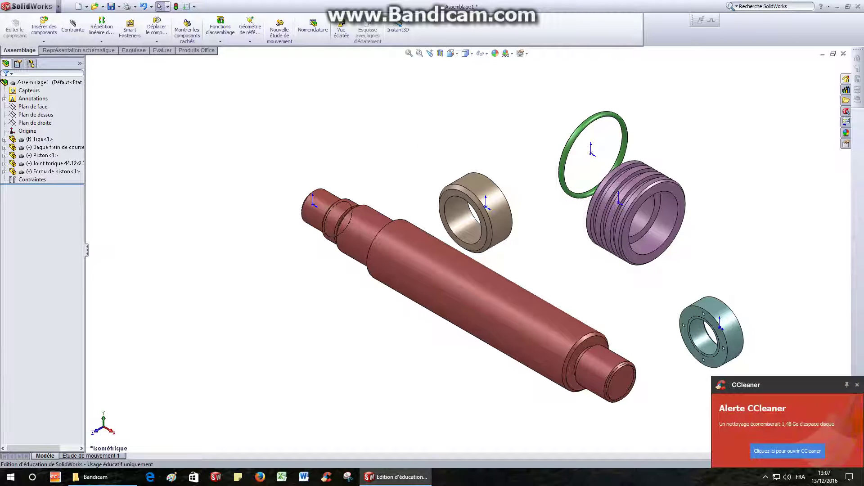
{"action": "left_click", "coordinate": [857, 385]}
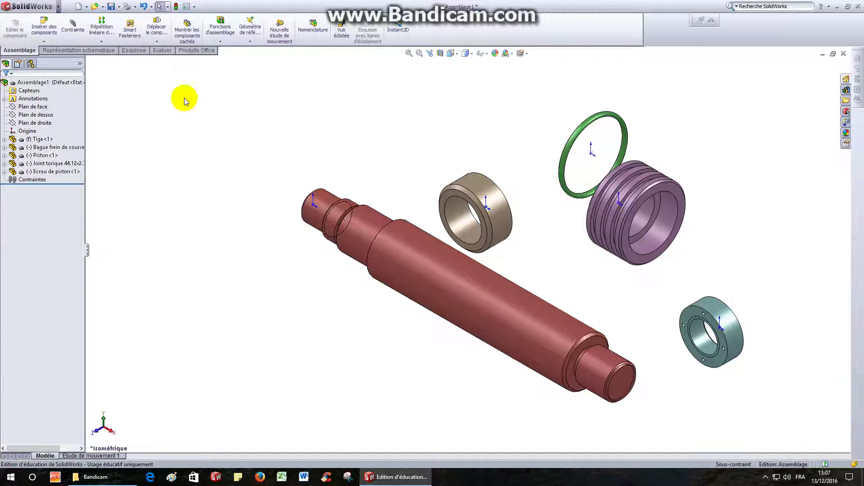
Step: Rotate the piston nut and the piston freely so their opposite end faces point toward the rod
{"action": "left_click", "coordinate": [156, 43]}
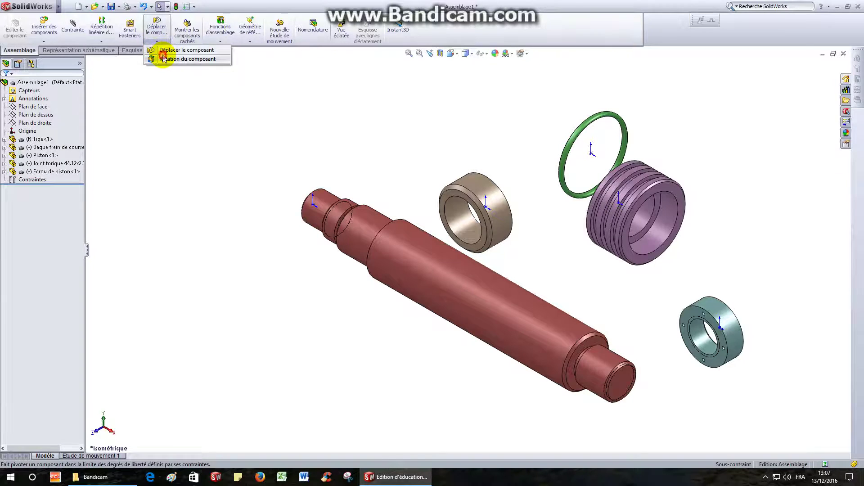
{"action": "left_click", "coordinate": [163, 58]}
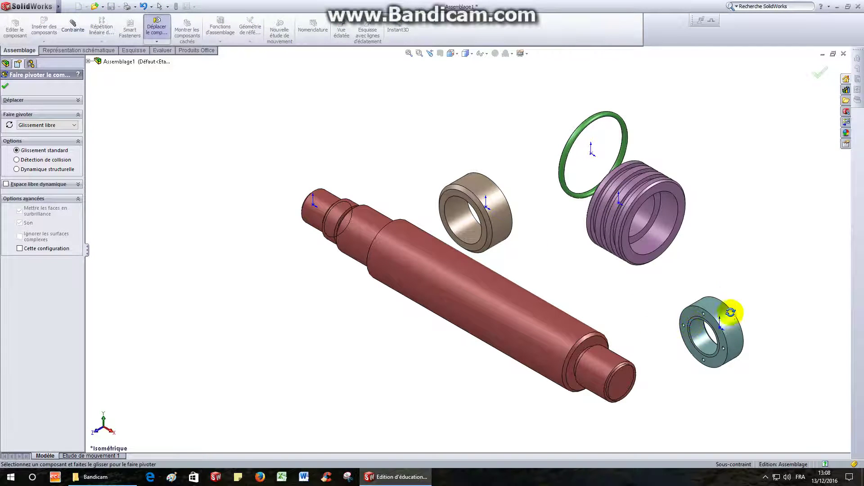
{"action": "left_click_drag", "start_coordinate": [718, 320], "coordinate": [637, 461]}
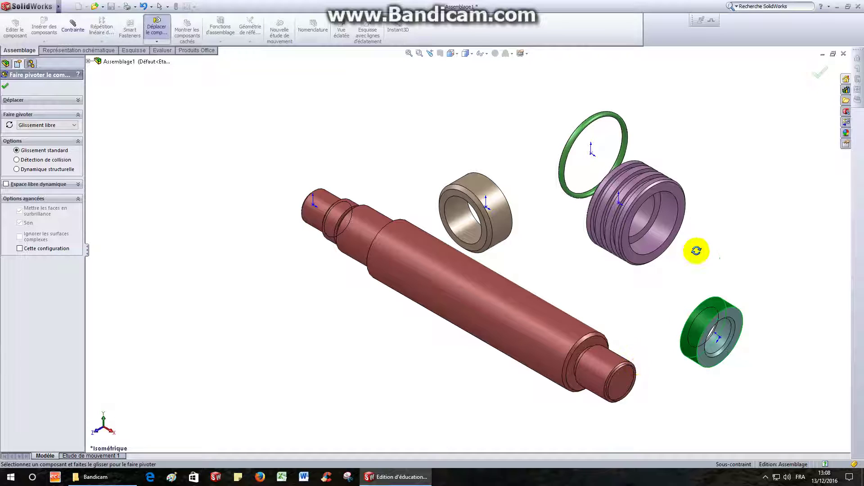
{"action": "mouse_move", "coordinate": [668, 195]}
{"action": "left_mouse_down"}
{"action": "mouse_move", "coordinate": [542, 302]}
{"action": "mouse_move", "coordinate": [476, 421]}
{"action": "mouse_move", "coordinate": [617, 218]}
{"action": "mouse_move", "coordinate": [662, 177]}
{"action": "mouse_move", "coordinate": [636, 212]}
{"action": "mouse_move", "coordinate": [660, 207]}
{"action": "left_mouse_up"}
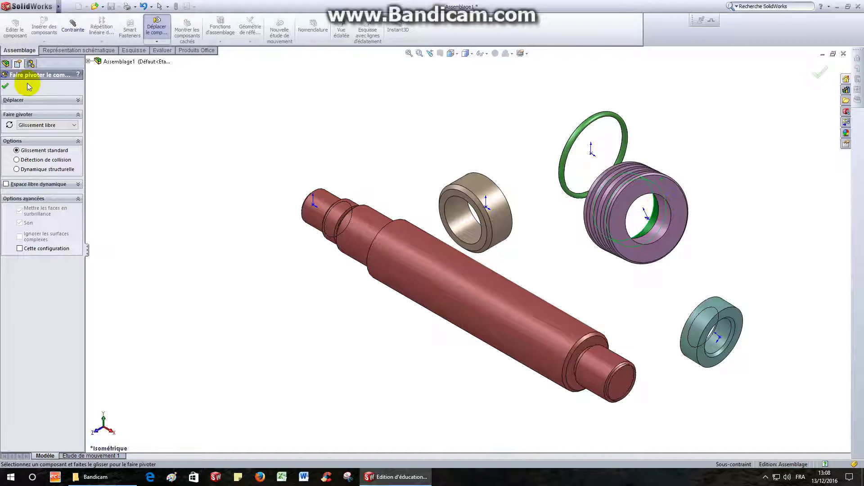
{"action": "left_click", "coordinate": [5, 86]}
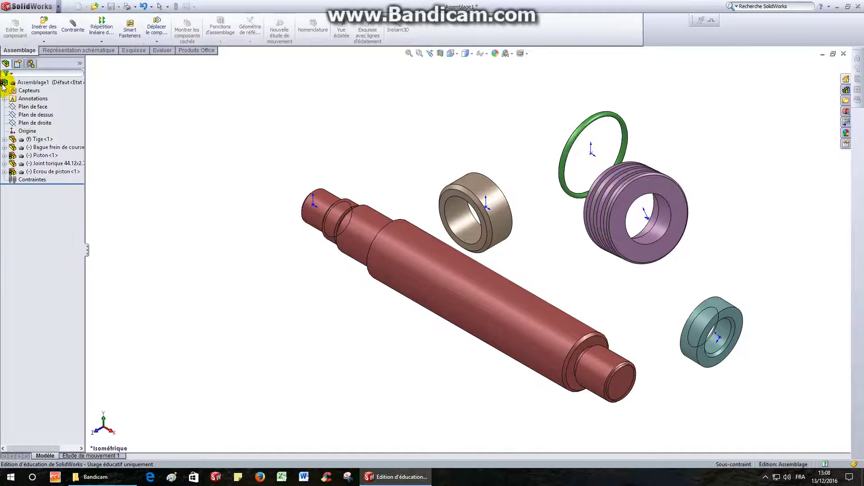
Step: Move the piston and the piston nut in front of the rod's stepped end, with the nut outermost
{"action": "left_click", "coordinate": [155, 25]}
{"action": "left_click_drag", "start_coordinate": [608, 207], "coordinate": [220, 166]}
{"action": "left_click_drag", "start_coordinate": [720, 315], "coordinate": [169, 131]}
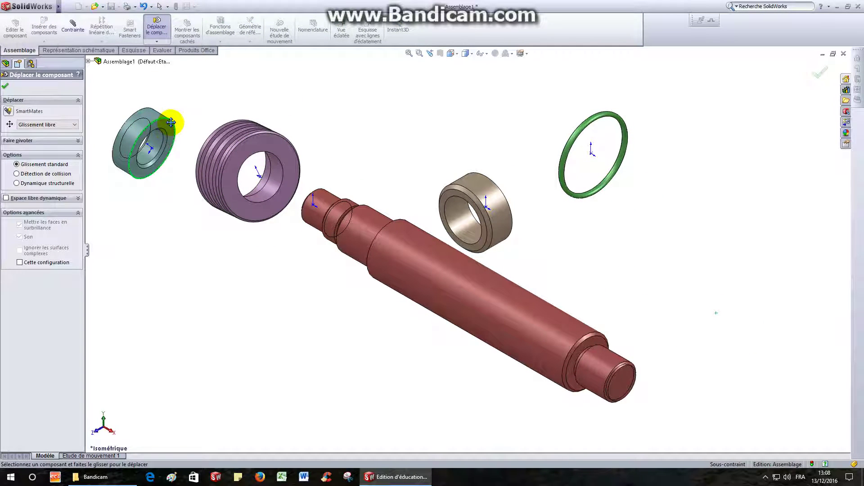
Step: Rotate the Bague frein de course freely to turn its other end face toward the rod's large diameter
{"action": "left_click", "coordinate": [152, 42]}
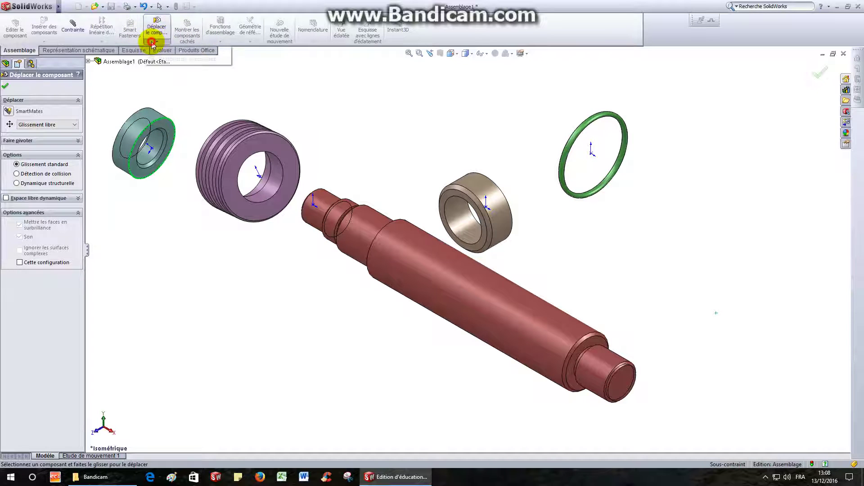
{"action": "left_click", "coordinate": [184, 60]}
{"action": "left_click_drag", "start_coordinate": [457, 183], "coordinate": [534, 187]}
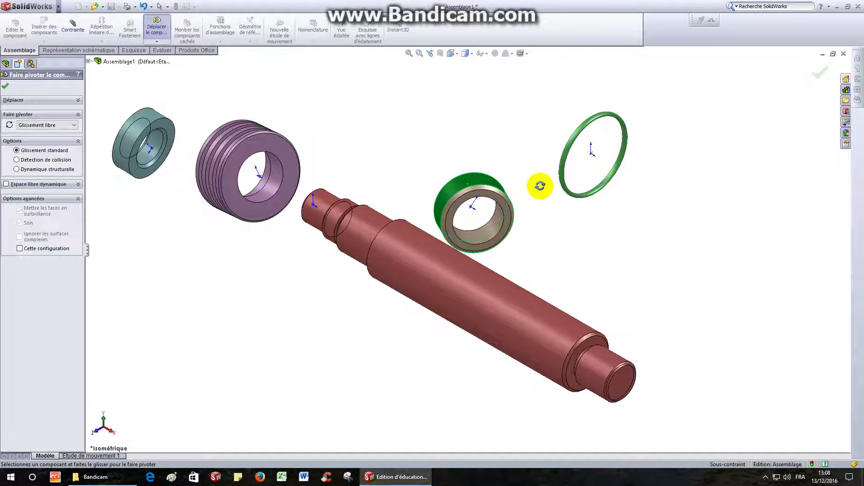
{"action": "left_click_drag", "start_coordinate": [541, 185], "coordinate": [565, 188]}
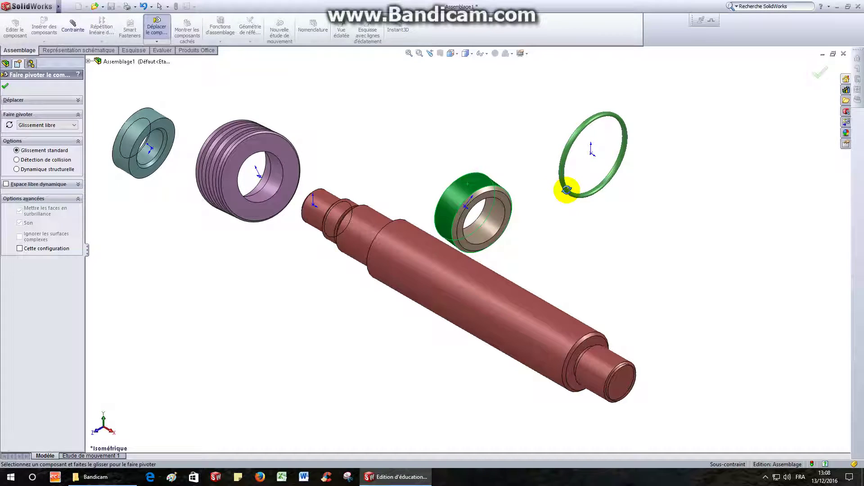
Step: Move the piston and nut farther from the rod's stepped end and place the brake ring between piston and rod
{"action": "left_click", "coordinate": [162, 28]}
{"action": "left_click_drag", "start_coordinate": [261, 131], "coordinate": [127, 74]}
{"action": "left_click_drag", "start_coordinate": [459, 218], "coordinate": [267, 157]}
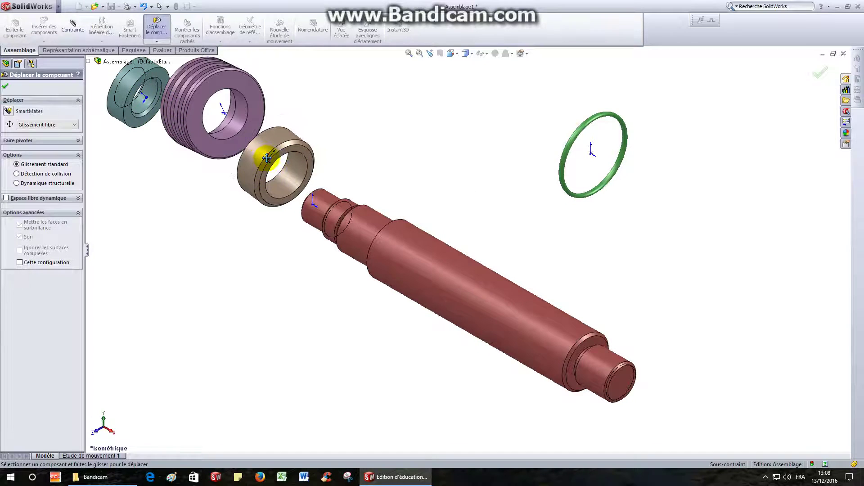
Step: Mate the brake ring's bore concentric with the rod's stepped diameter next to the large diameter
{"action": "left_click", "coordinate": [5, 87]}
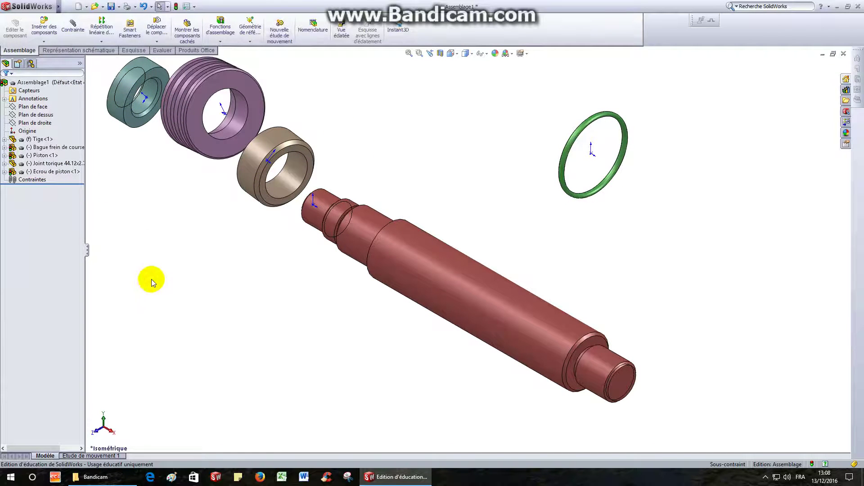
{"action": "left_click", "coordinate": [73, 25]}
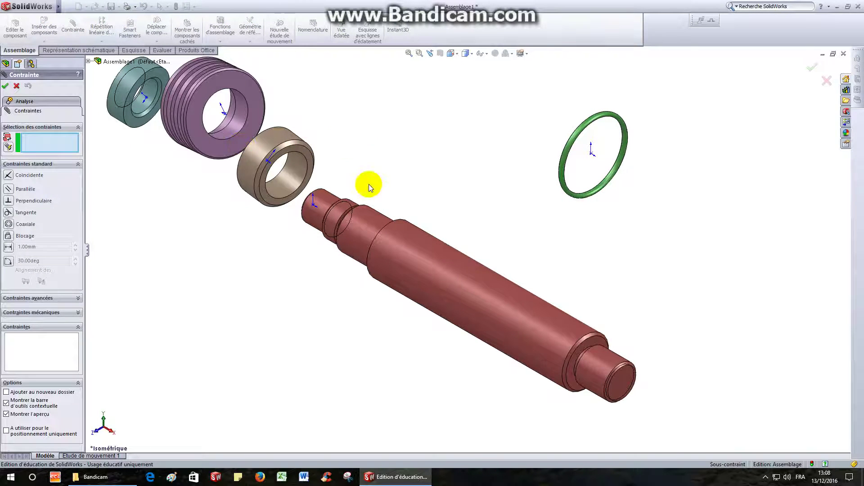
{"action": "scroll", "coordinate": [292, 185], "scroll_direction": "down", "scroll_amount": 2}
{"action": "left_click", "coordinate": [279, 189]}
{"action": "left_click", "coordinate": [368, 259]}
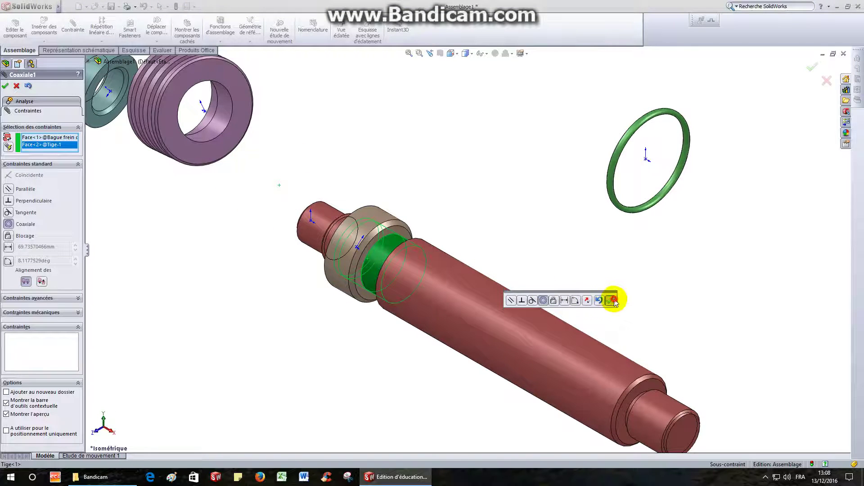
{"action": "left_click", "coordinate": [613, 300]}
Step: Make the brake ring's chamfered-side end face coincident with the shoulder of the rod's large diameter
{"action": "scroll", "coordinate": [405, 232], "scroll_direction": "down", "scroll_amount": 3}
{"action": "left_click", "coordinate": [406, 239]}
{"action": "scroll", "coordinate": [465, 252], "scroll_direction": "up", "scroll_amount": 1}
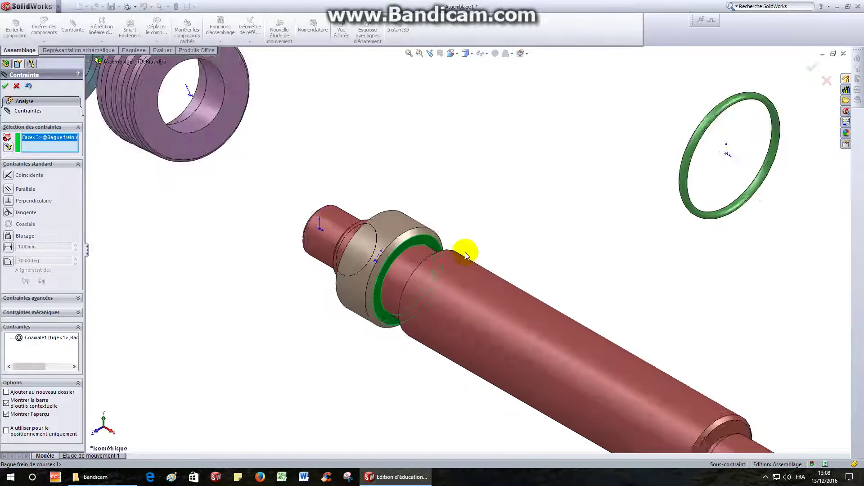
{"action": "scroll", "coordinate": [466, 253], "scroll_direction": "up", "scroll_amount": 2}
{"action": "middle_click_drag", "start_coordinate": [465, 255], "coordinate": [474, 288]}
{"action": "scroll", "coordinate": [480, 255], "scroll_direction": "down", "scroll_amount": 6}
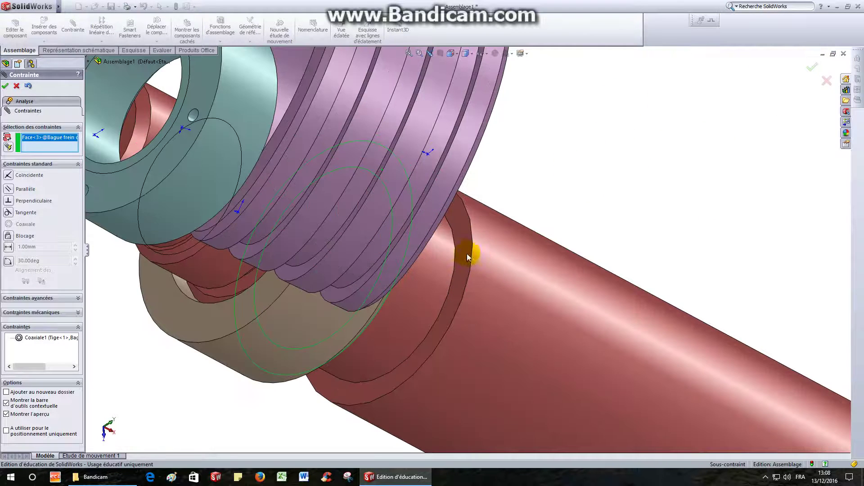
{"action": "left_click", "coordinate": [460, 252]}
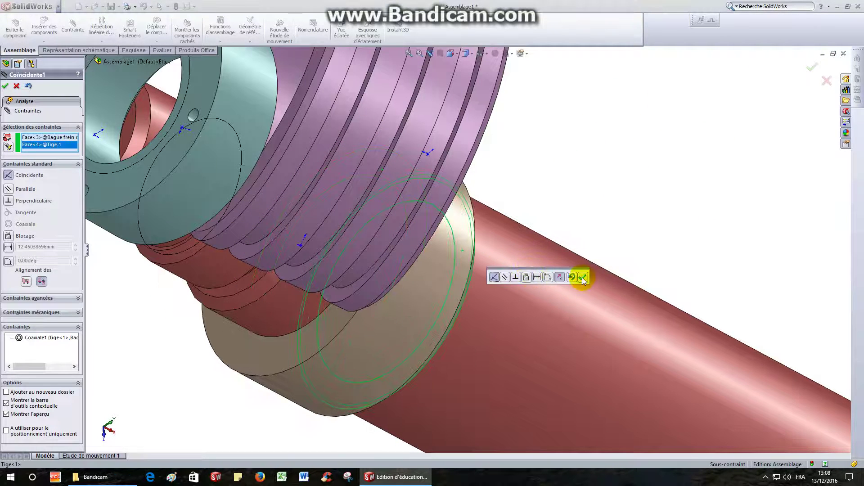
{"action": "left_click", "coordinate": [582, 279]}
Step: Mate the piston's bore concentric with the cylindrical face of the rod's small end
{"action": "left_click", "coordinate": [450, 54]}
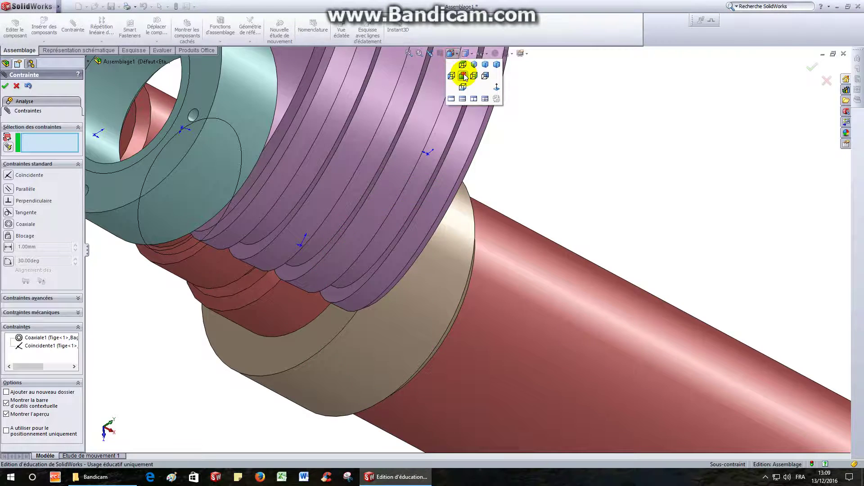
{"action": "left_click", "coordinate": [463, 76]}
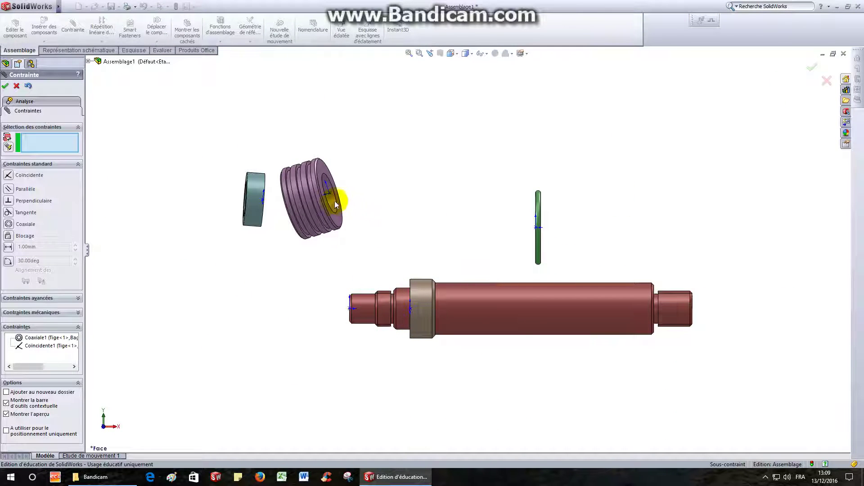
{"action": "scroll", "coordinate": [255, 219], "scroll_direction": "down", "scroll_amount": 4}
{"action": "middle_click_drag", "start_coordinate": [410, 277], "coordinate": [408, 274]}
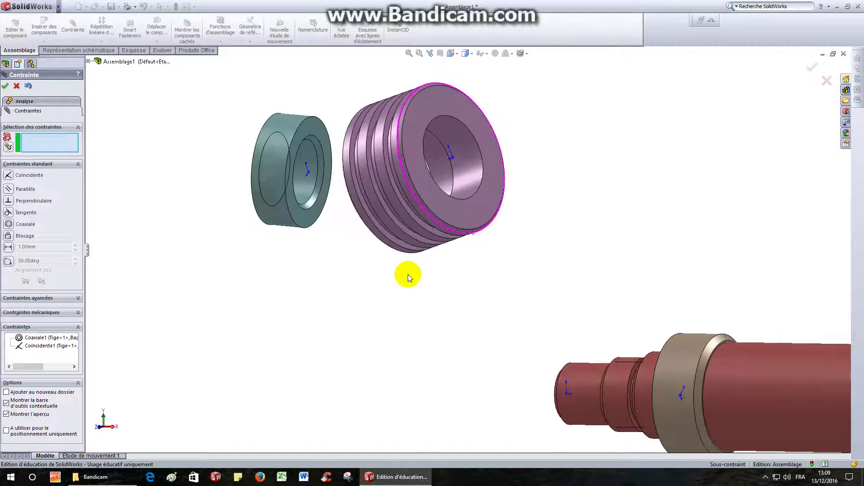
{"action": "left_click", "coordinate": [463, 157]}
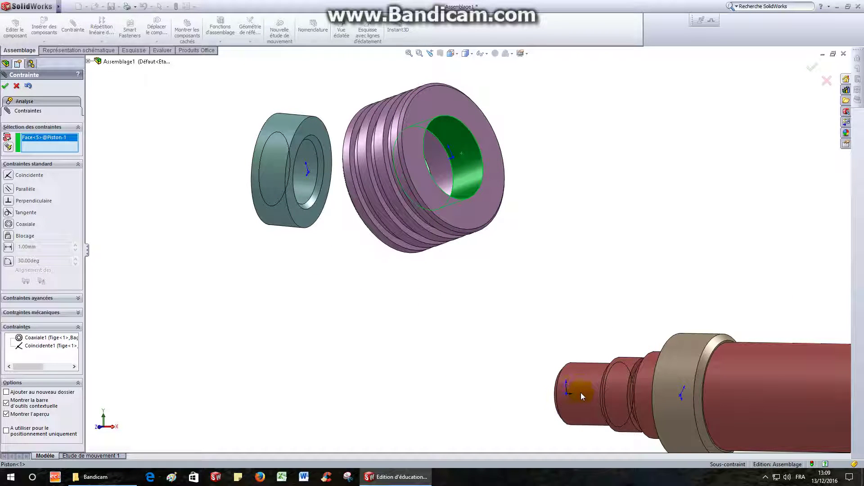
{"action": "left_click", "coordinate": [581, 394]}
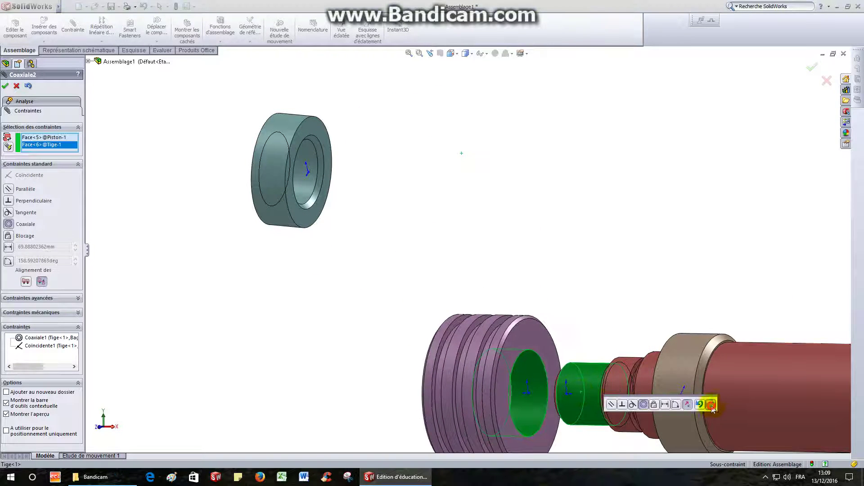
{"action": "left_click", "coordinate": [711, 406]}
Step: Make the piston's rod-side end face coincident with the free end face of the brake ring
{"action": "left_click", "coordinate": [525, 341]}
{"action": "scroll", "coordinate": [528, 340], "scroll_direction": "up", "scroll_amount": 3}
{"action": "middle_click_drag", "start_coordinate": [528, 340], "coordinate": [614, 301]}
{"action": "scroll", "coordinate": [614, 300], "scroll_direction": "down", "scroll_amount": 2}
{"action": "left_click", "coordinate": [580, 299]}
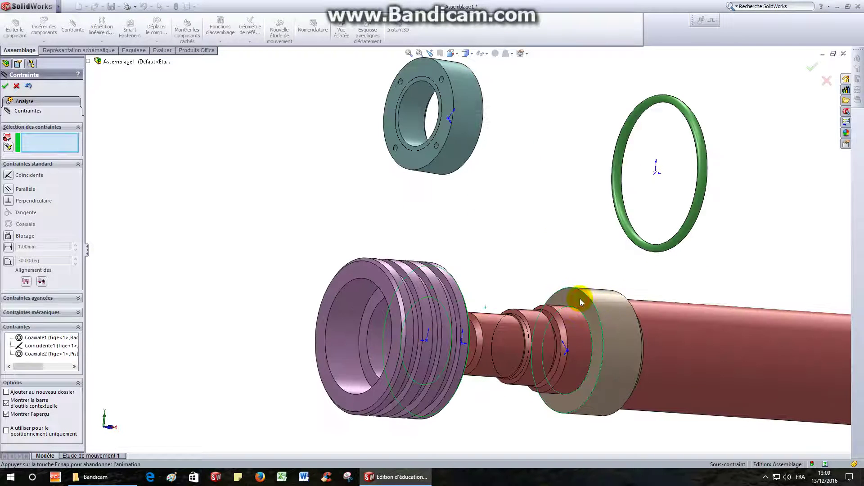
{"action": "left_click", "coordinate": [681, 313]}
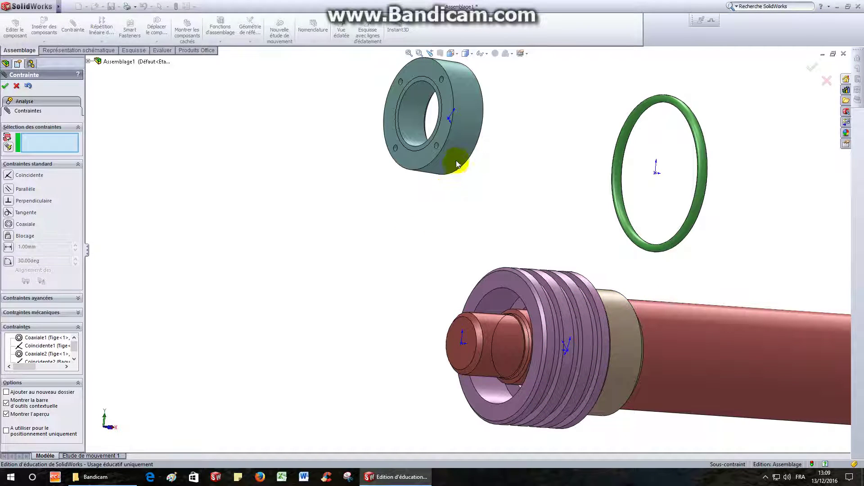
Step: Mate the piston nut concentric with the rod's small end and coincident with the piston's inner shoulder face
{"action": "left_click", "coordinate": [492, 374]}
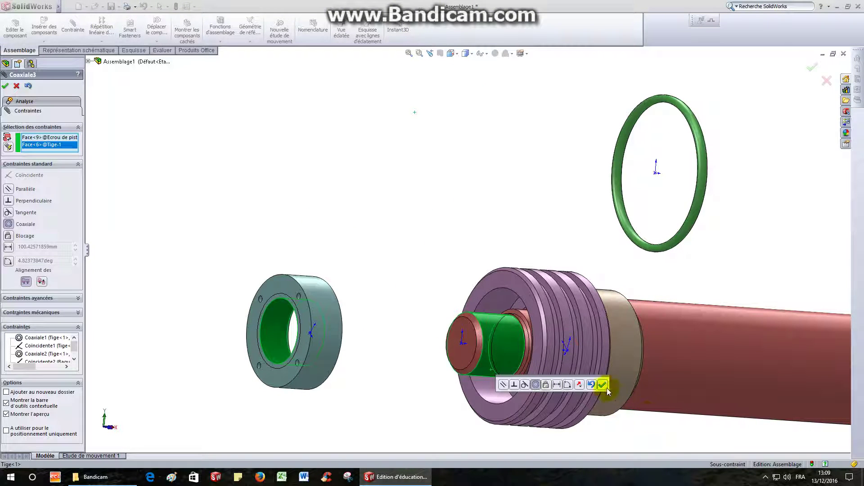
{"action": "left_click", "coordinate": [603, 385]}
{"action": "middle_click_drag", "start_coordinate": [454, 353], "coordinate": [474, 338]}
{"action": "scroll", "coordinate": [472, 338], "scroll_direction": "down", "scroll_amount": 5}
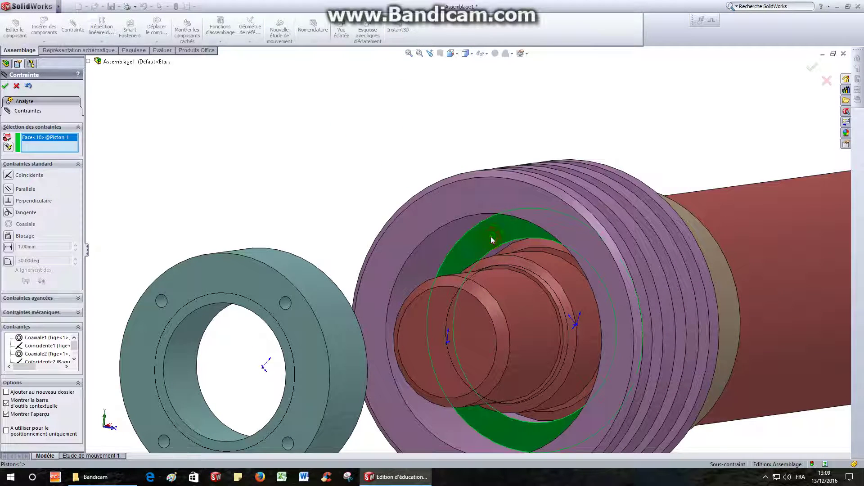
{"action": "scroll", "coordinate": [411, 255], "scroll_direction": "up", "scroll_amount": 5}
{"action": "left_click", "coordinate": [411, 255]}
{"action": "mouse_move", "coordinate": [411, 255]}
{"action": "middle_mouse_down"}
{"action": "mouse_move", "coordinate": [314, 280]}
{"action": "mouse_move", "coordinate": [418, 270]}
{"action": "middle_mouse_up"}
{"action": "left_click", "coordinate": [418, 270]}
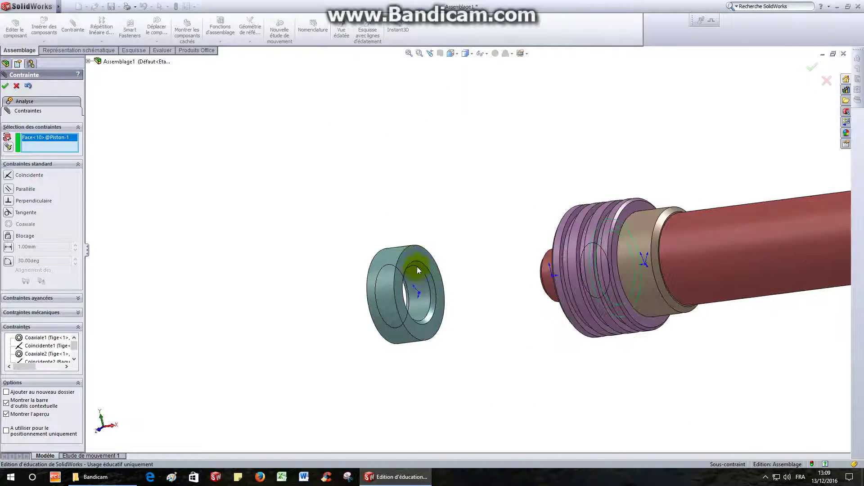
{"action": "left_click", "coordinate": [416, 257]}
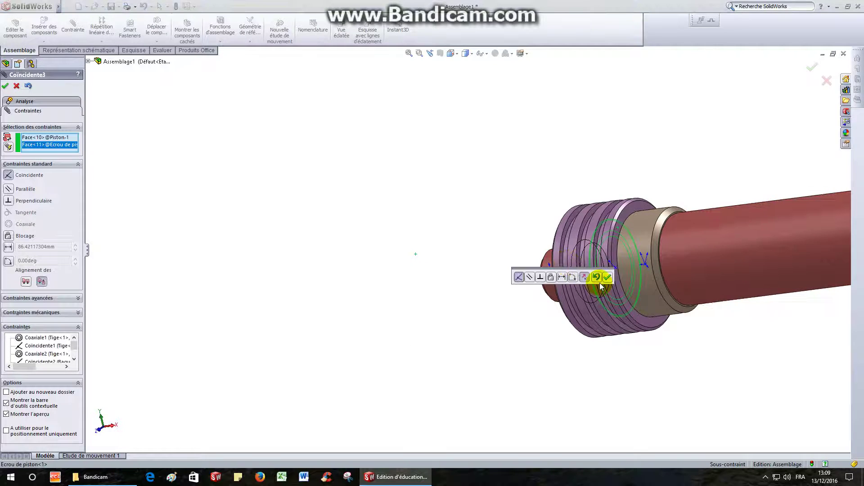
{"action": "left_click", "coordinate": [607, 279]}
Step: Show the temporary axes and the planes in the assembly
{"action": "middle_click_drag", "start_coordinate": [398, 347], "coordinate": [452, 341]}
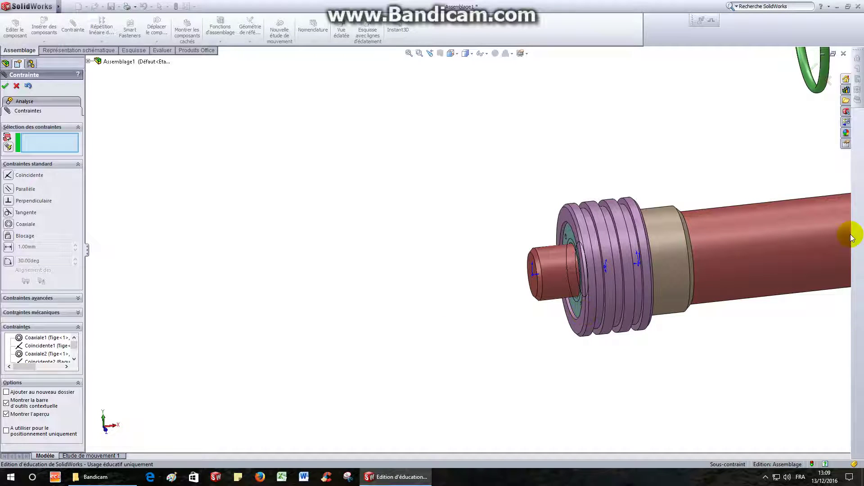
{"action": "middle_click_drag", "start_coordinate": [850, 231], "coordinate": [652, 176]}
{"action": "mouse_move", "coordinate": [10, 4]}
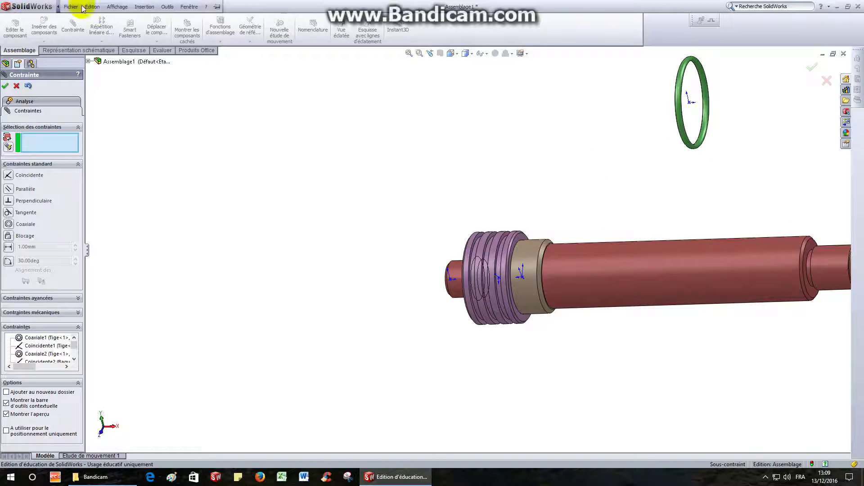
{"action": "left_click", "coordinate": [118, 7]}
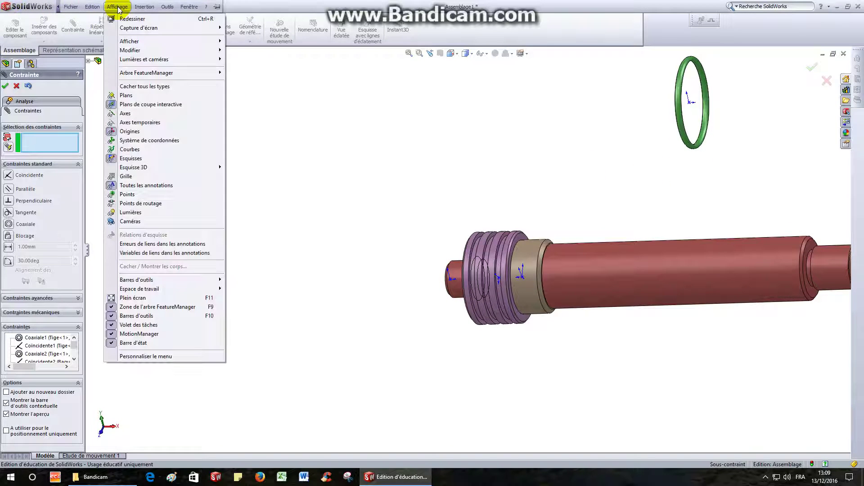
{"action": "left_click", "coordinate": [127, 122]}
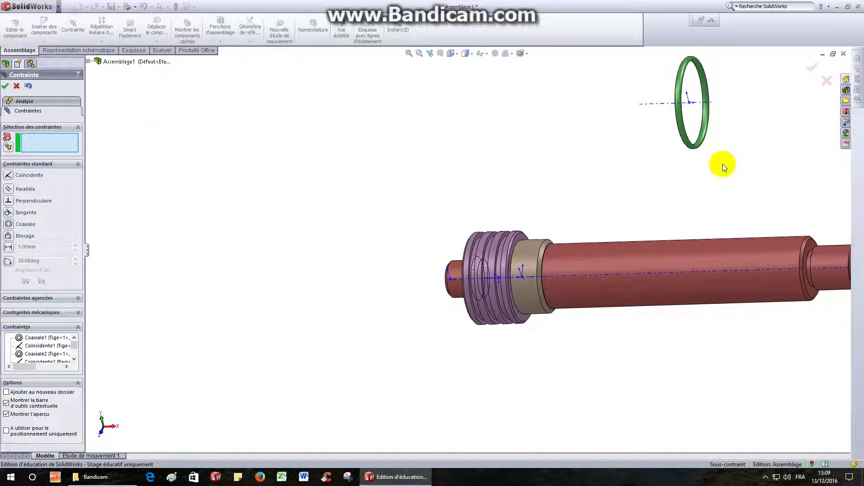
{"action": "left_click", "coordinate": [116, 7]}
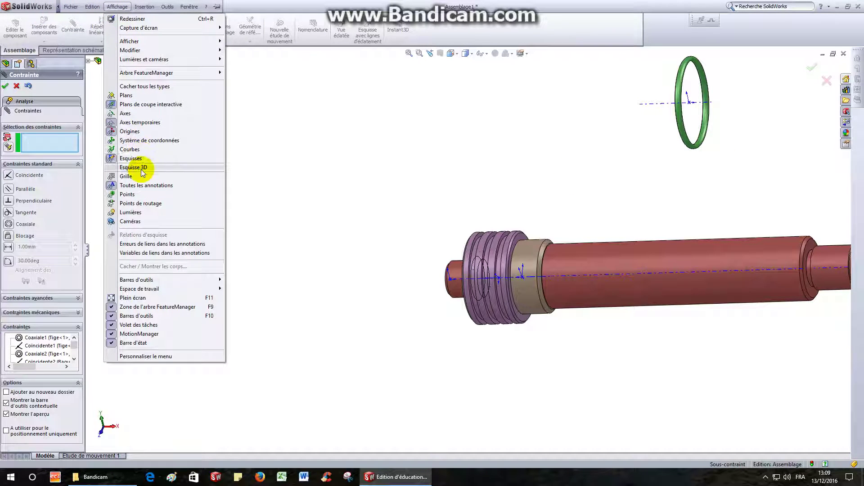
{"action": "left_click", "coordinate": [135, 95]}
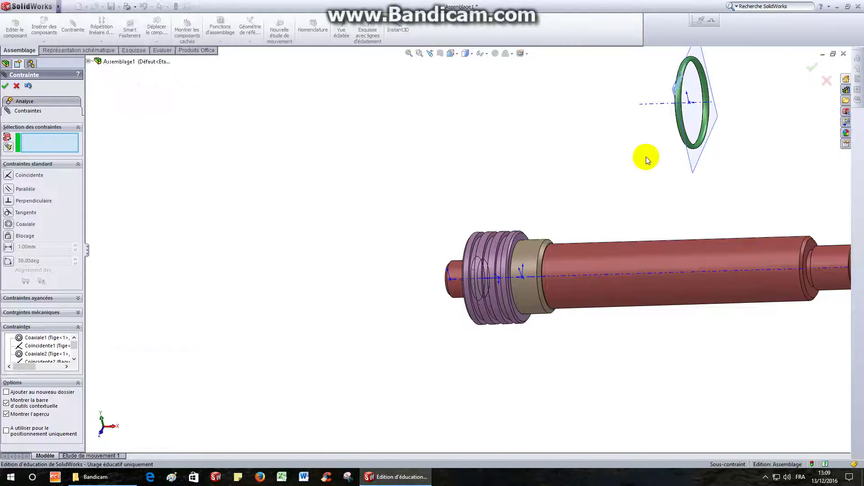
Step: Mate the O-ring's temporary axis coincident with the rod's axis
{"action": "middle_click_drag", "start_coordinate": [580, 152], "coordinate": [608, 154]}
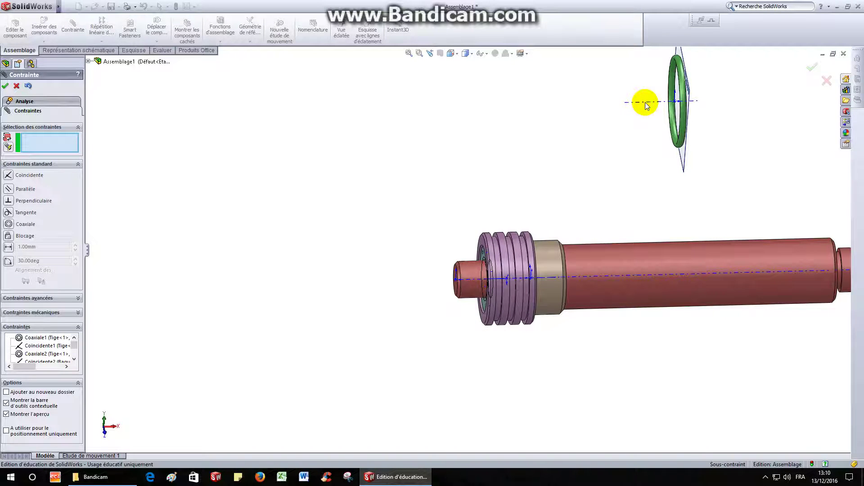
{"action": "middle_click_drag", "start_coordinate": [610, 124], "coordinate": [628, 126]}
{"action": "scroll", "coordinate": [648, 106], "scroll_direction": "down", "scroll_amount": 2}
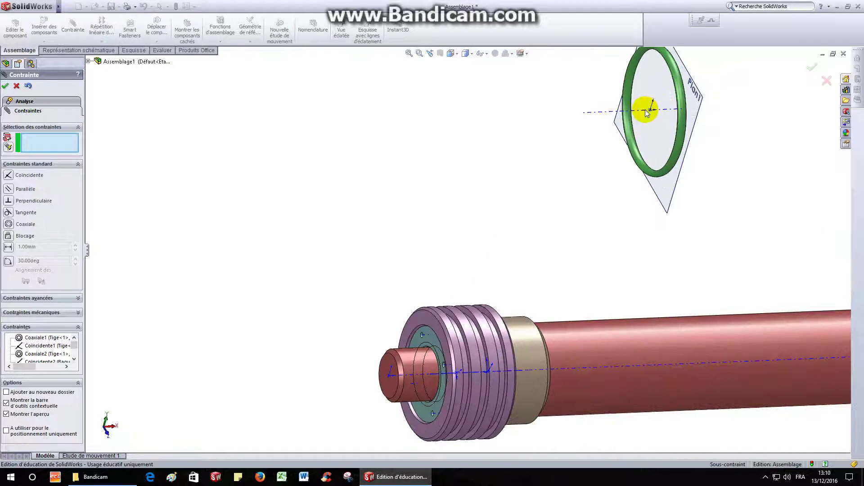
{"action": "left_click", "coordinate": [646, 110]}
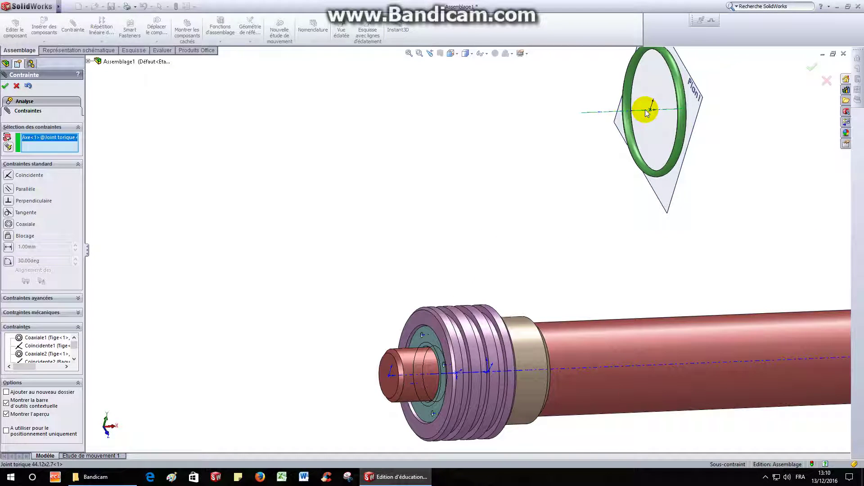
{"action": "left_click", "coordinate": [616, 368]}
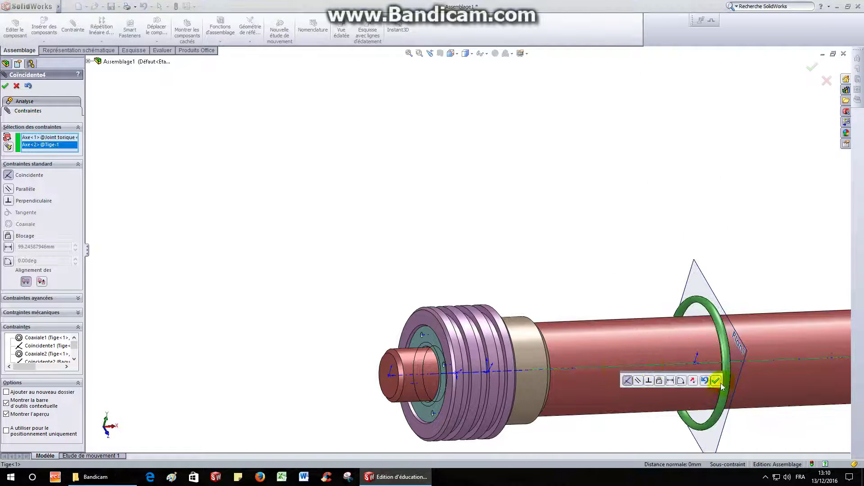
{"action": "left_click", "coordinate": [717, 380]}
Step: Make the O-ring's Plan1 coincident with the side wall of the piston groove nearest the brake ring
{"action": "left_click", "coordinate": [695, 265]}
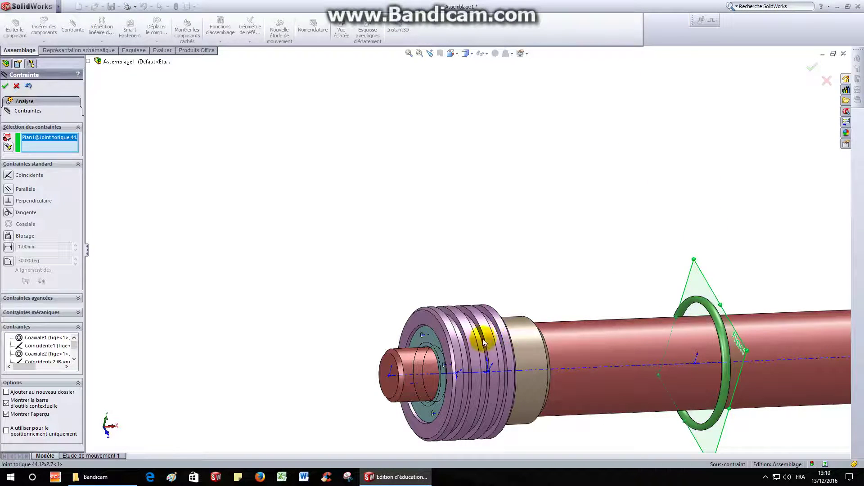
{"action": "scroll", "coordinate": [500, 327], "scroll_direction": "down", "scroll_amount": 2}
{"action": "left_click", "coordinate": [493, 279]}
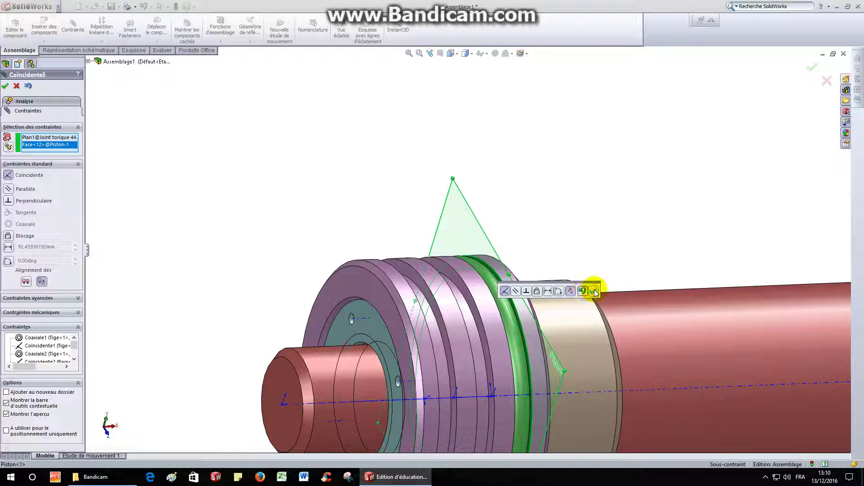
{"action": "left_click", "coordinate": [594, 292]}
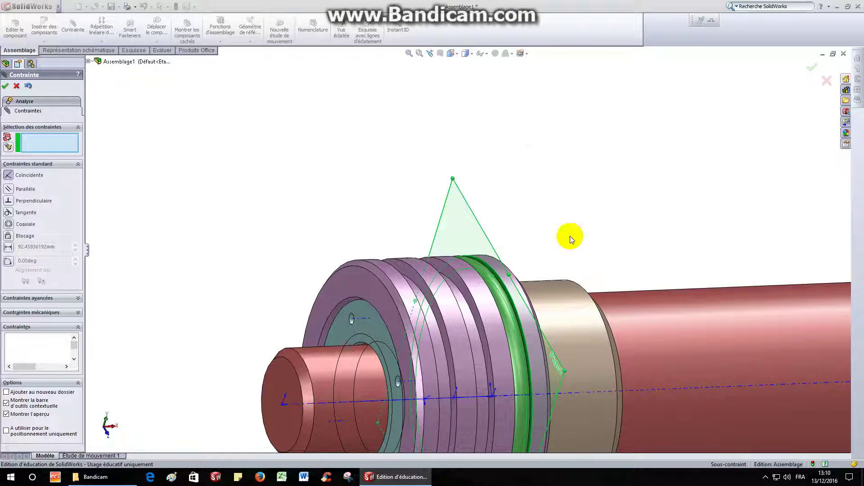
{"action": "left_click", "coordinate": [452, 55]}
{"action": "left_click", "coordinate": [460, 71]}
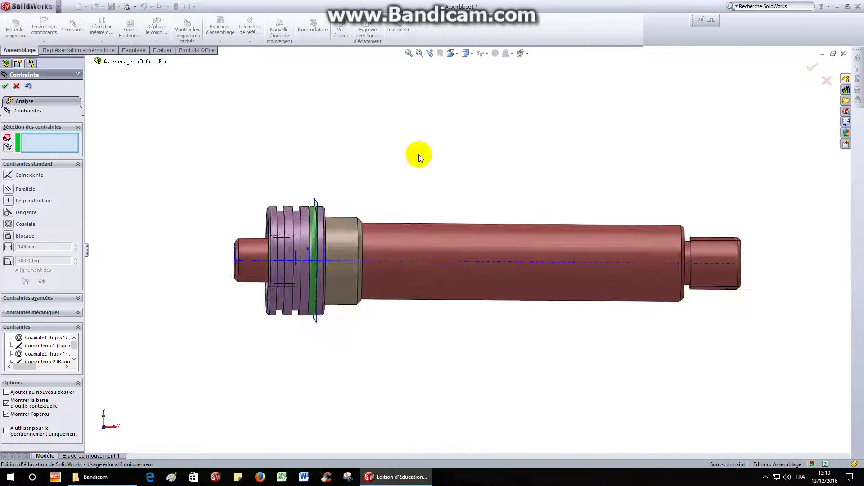
{"action": "scroll", "coordinate": [303, 223], "scroll_direction": "down", "scroll_amount": 5}
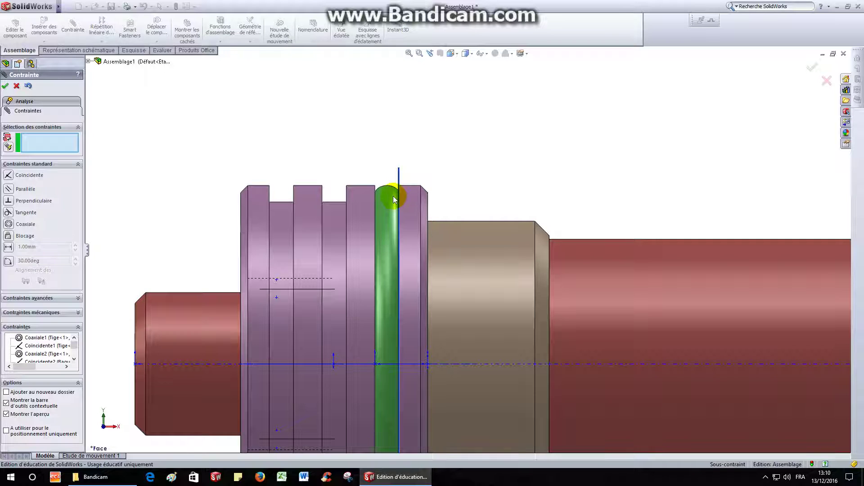
{"action": "left_click", "coordinate": [11, 86]}
Step: Copy the O-ring seated in the piston groove and place the copy in free space beyond the rod's small end
{"action": "middle_click_drag", "start_coordinate": [305, 110], "coordinate": [319, 203]}
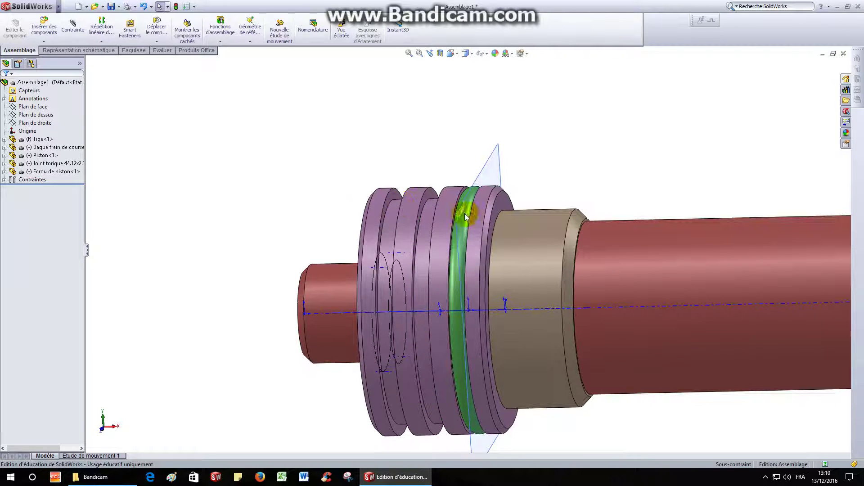
{"action": "left_click_drag", "start_coordinate": [465, 214], "coordinate": [236, 290], "text": "ctrl"}
{"action": "scroll", "coordinate": [307, 252], "scroll_direction": "up", "scroll_amount": 3}
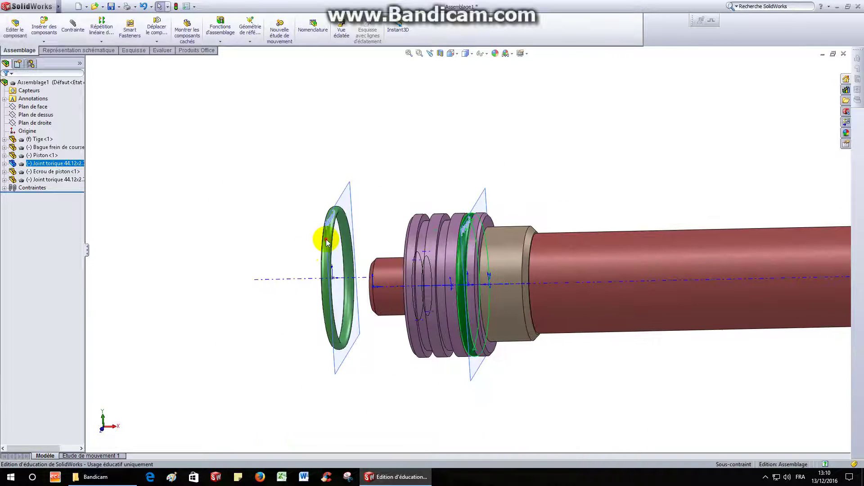
{"action": "left_click_drag", "start_coordinate": [326, 239], "coordinate": [199, 257], "text": "ctrl"}
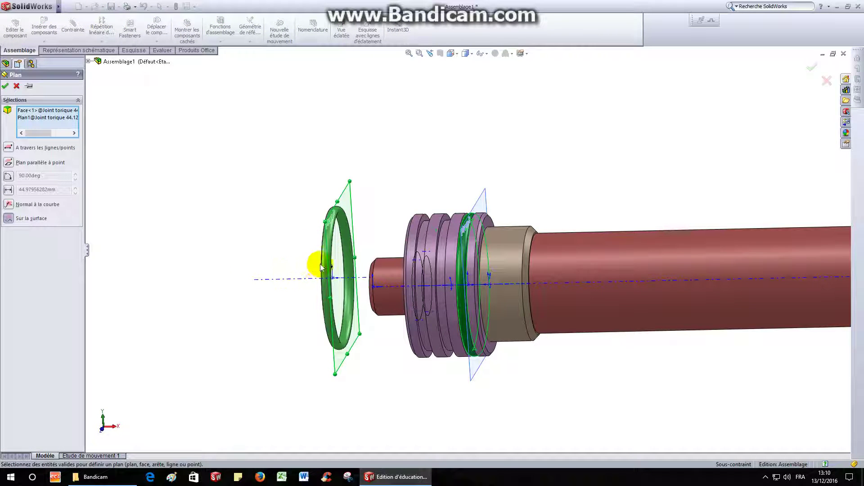
{"action": "left_click_drag", "start_coordinate": [322, 267], "coordinate": [214, 279]}
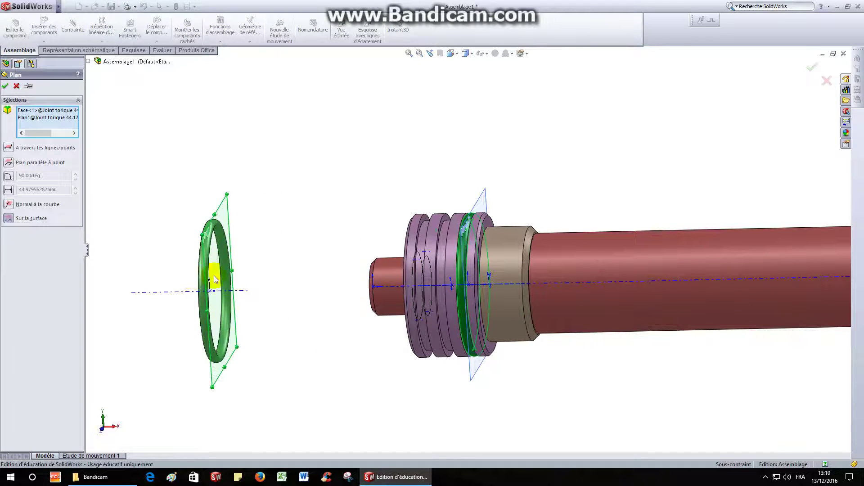
{"action": "left_click", "coordinate": [9, 86]}
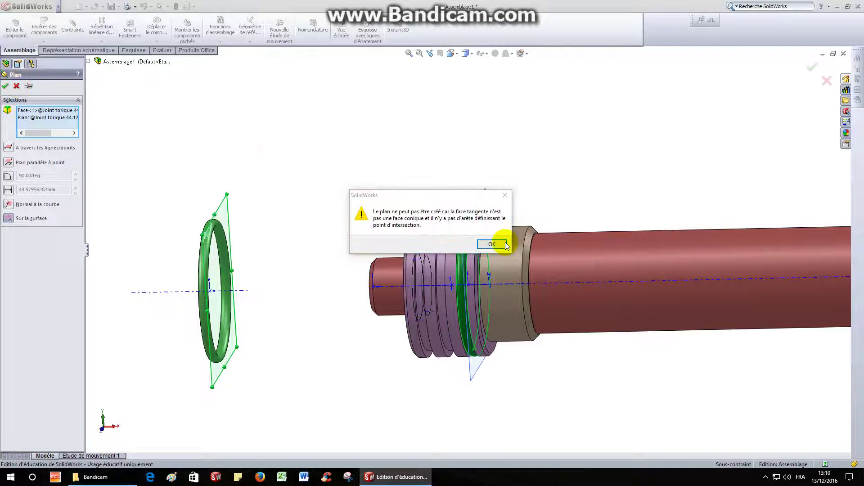
{"action": "left_click", "coordinate": [493, 243]}
{"action": "left_click", "coordinate": [16, 86]}
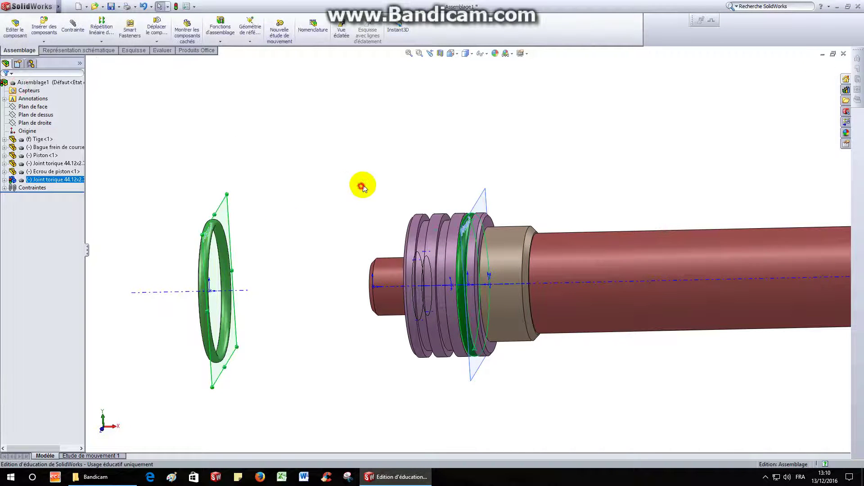
{"action": "left_click_drag", "start_coordinate": [203, 275], "coordinate": [271, 252], "text": "ctrl"}
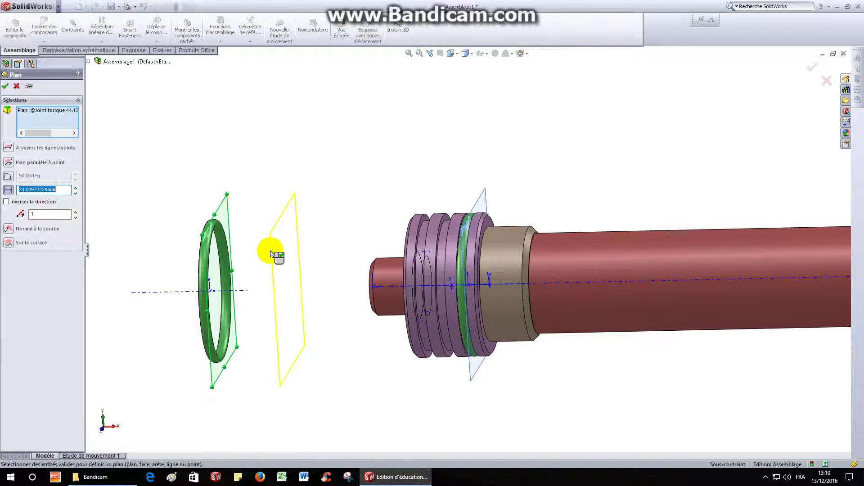
{"action": "scroll", "coordinate": [347, 186], "scroll_direction": "up", "scroll_amount": 1}
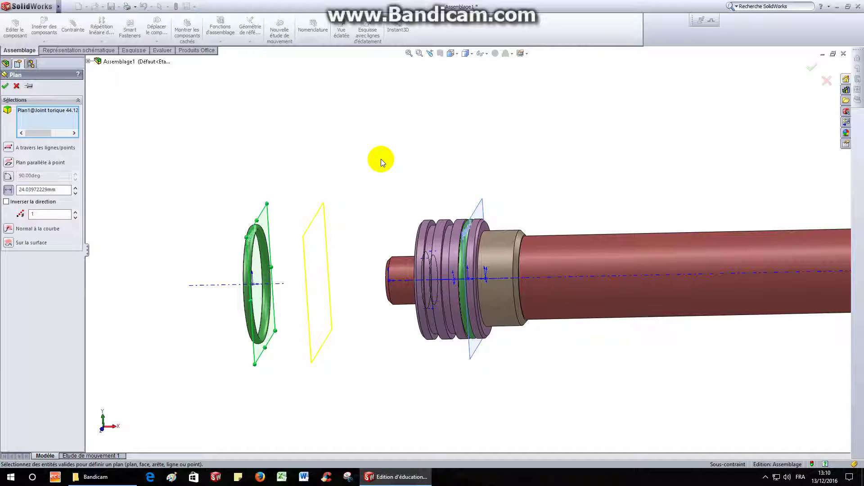
{"action": "left_click", "coordinate": [6, 85]}
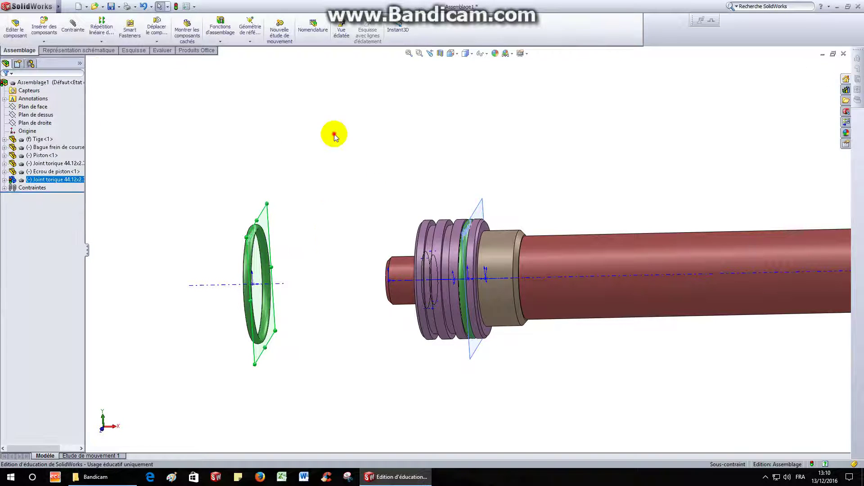
{"action": "left_click", "coordinate": [335, 135]}
Step: Create another copy of the free O-ring and place it farther out from the rod's small end
{"action": "mouse_move", "coordinate": [239, 221]}
{"action": "middle_mouse_down"}
{"action": "mouse_move", "coordinate": [262, 224]}
{"action": "mouse_move", "coordinate": [255, 226]}
{"action": "middle_mouse_up"}
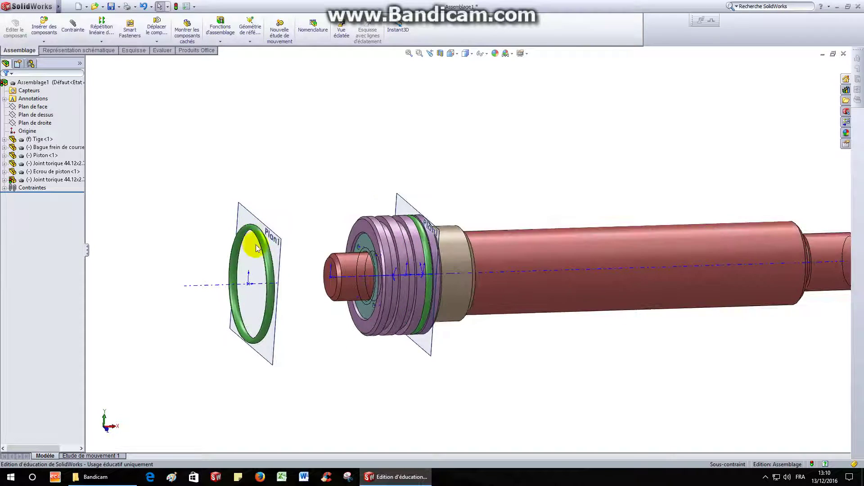
{"action": "scroll", "coordinate": [257, 246], "scroll_direction": "down", "scroll_amount": 2}
{"action": "left_click_drag", "start_coordinate": [289, 243], "coordinate": [147, 290], "text": "ctrl"}
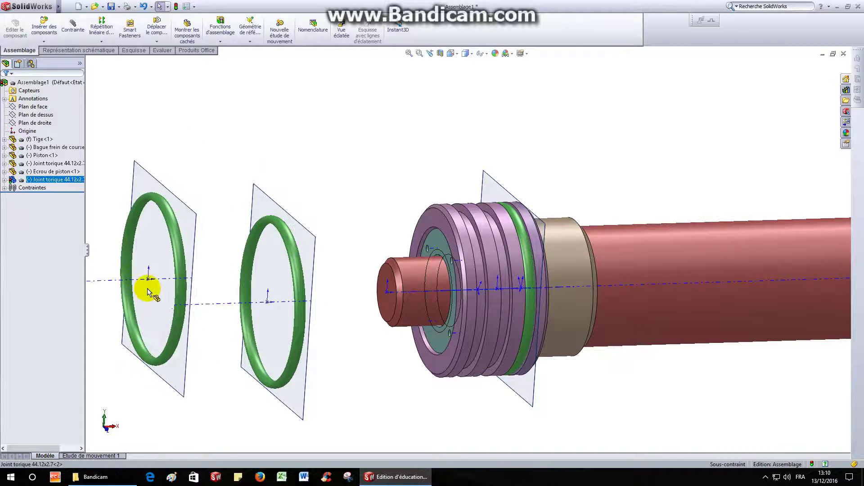
{"action": "left_click", "coordinate": [195, 139]}
Step: Mate the temporary axis of the free O-ring nearer the piston coincident with the rod's axis
{"action": "left_click", "coordinate": [73, 26]}
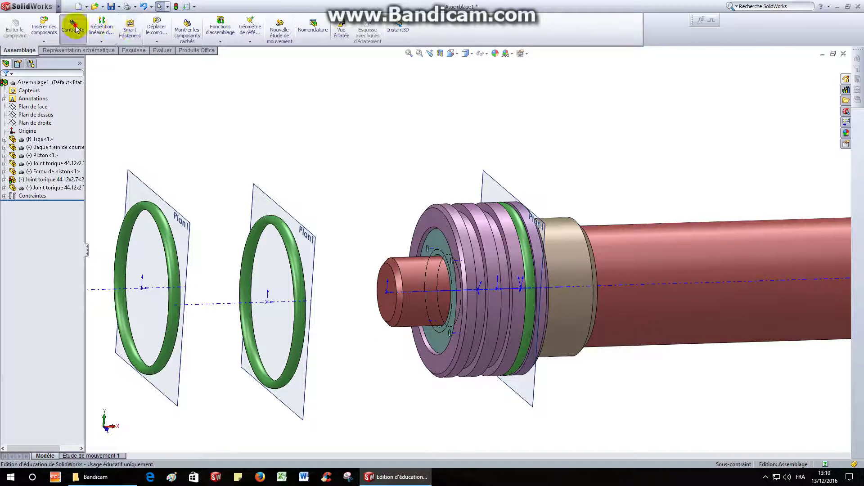
{"action": "left_click", "coordinate": [416, 291]}
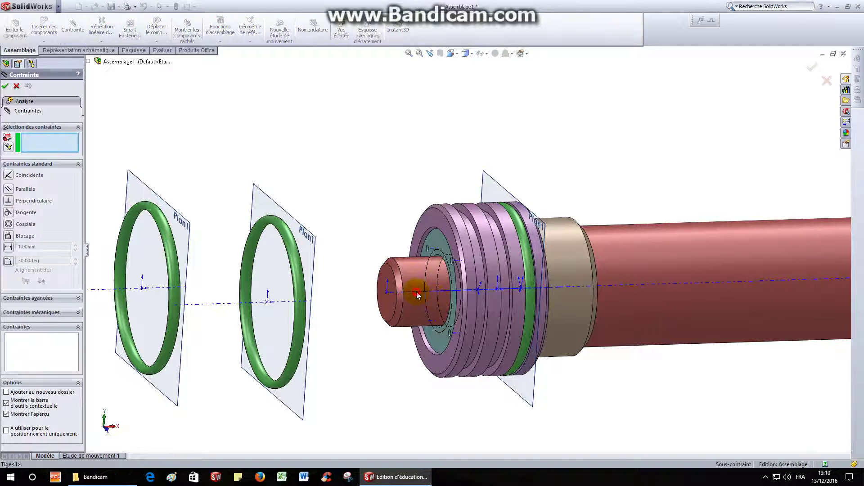
{"action": "left_click", "coordinate": [231, 305]}
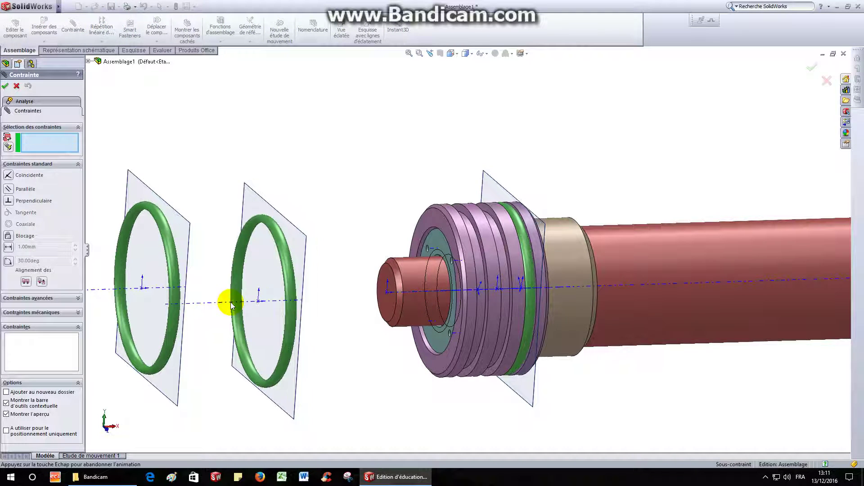
{"action": "left_click", "coordinate": [219, 317]}
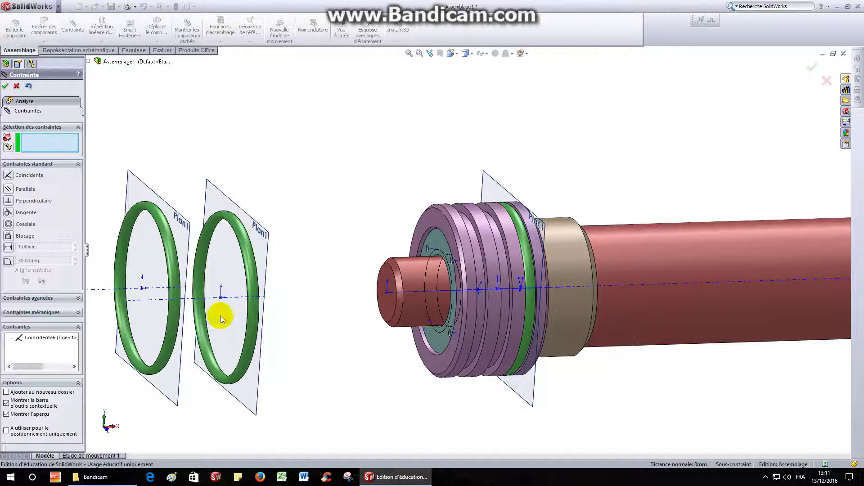
Step: Make that O-ring's Plan1 coincident with the middle piston groove's side wall on the brake ring side
{"action": "left_click", "coordinate": [266, 239]}
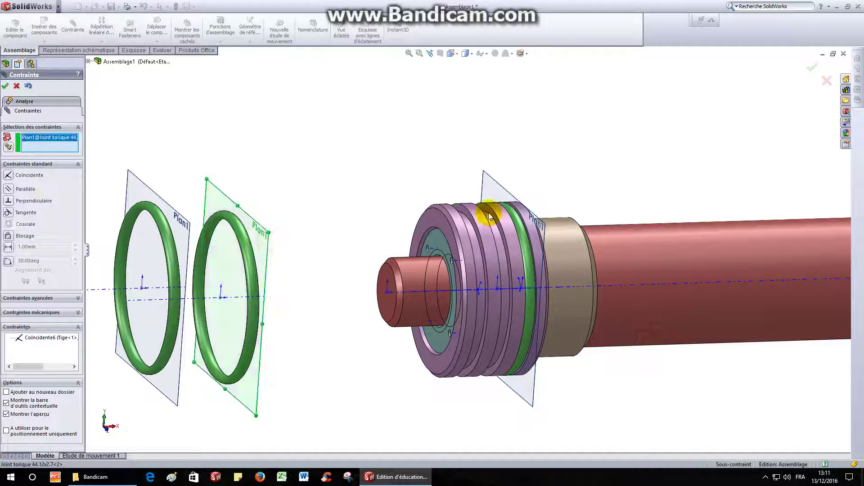
{"action": "left_click", "coordinate": [500, 223]}
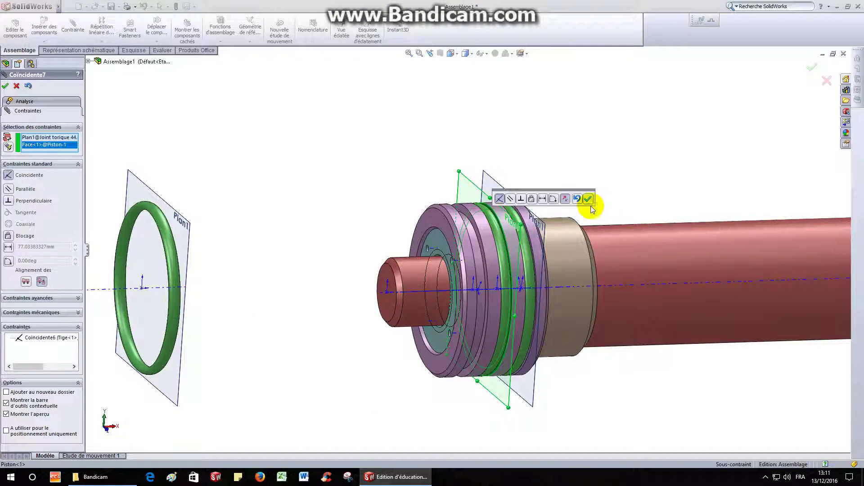
{"action": "left_click", "coordinate": [589, 199]}
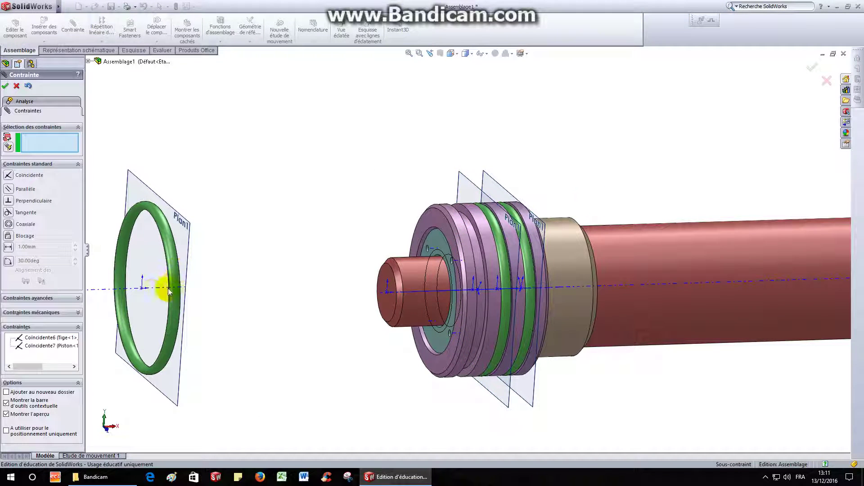
Step: Mate the last free O-ring's temporary axis coincident with the rod's axis
{"action": "left_click", "coordinate": [134, 288]}
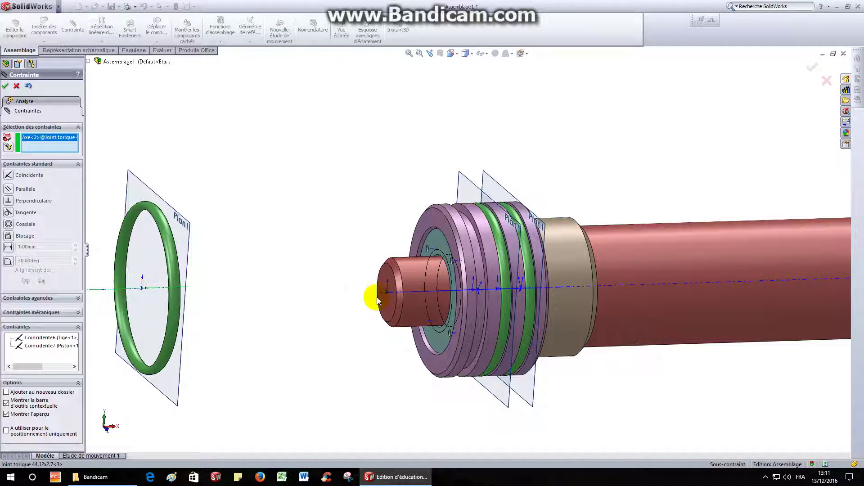
{"action": "left_click", "coordinate": [418, 291]}
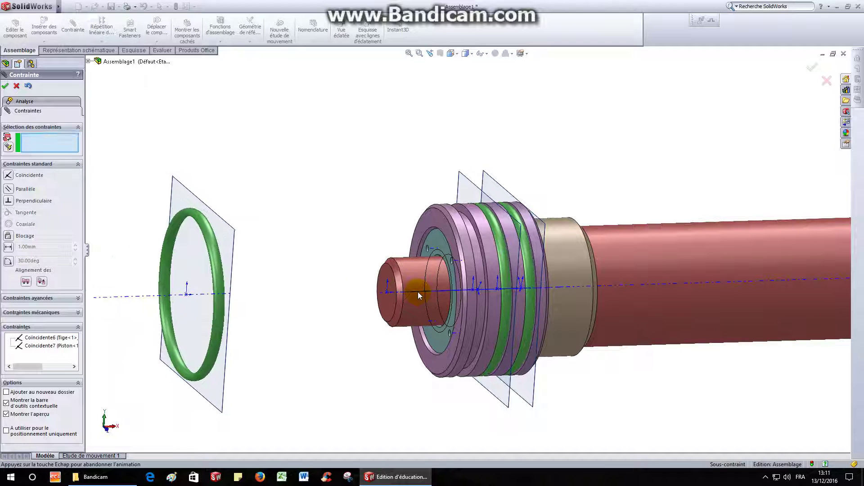
{"action": "left_click", "coordinate": [414, 314]}
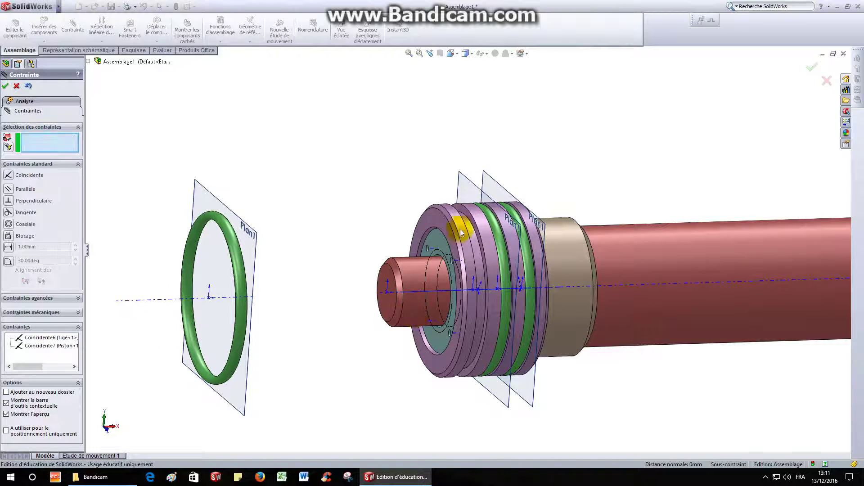
Step: Make the last O-ring's Plan1 coincident with the side wall of the piston groove farthest from the brake ring
{"action": "left_click", "coordinate": [465, 214]}
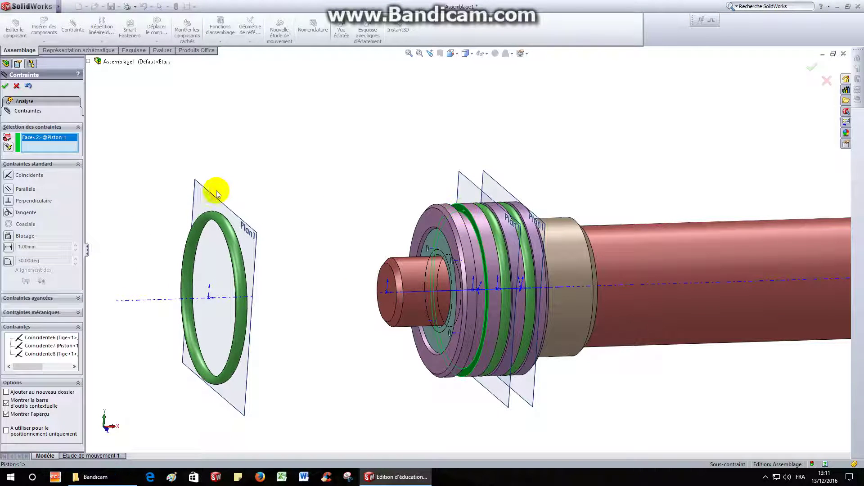
{"action": "left_click", "coordinate": [208, 192]}
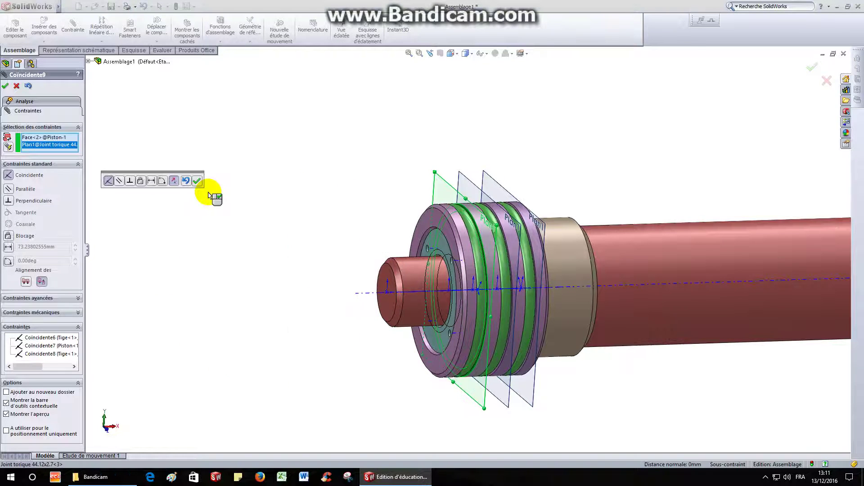
{"action": "left_click", "coordinate": [198, 186]}
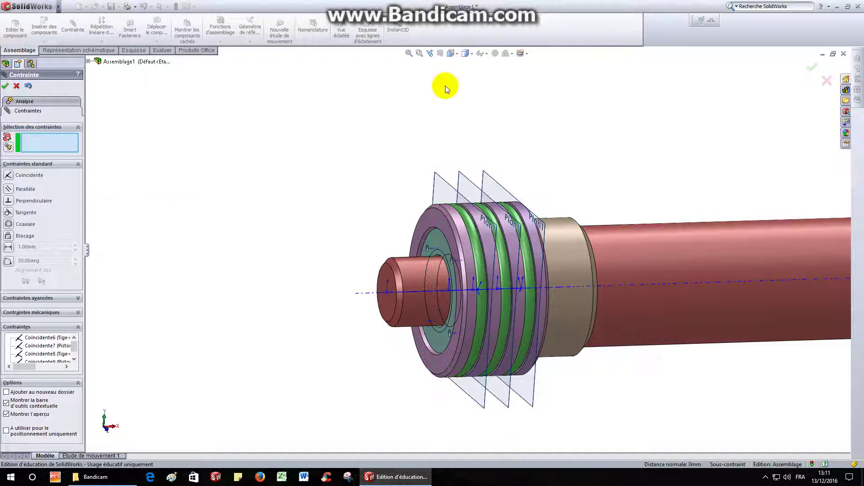
Step: Examine how the three O-rings sit in the piston grooves in front and isometric views, and finish mating
{"action": "left_click", "coordinate": [451, 53]}
{"action": "left_click", "coordinate": [463, 76]}
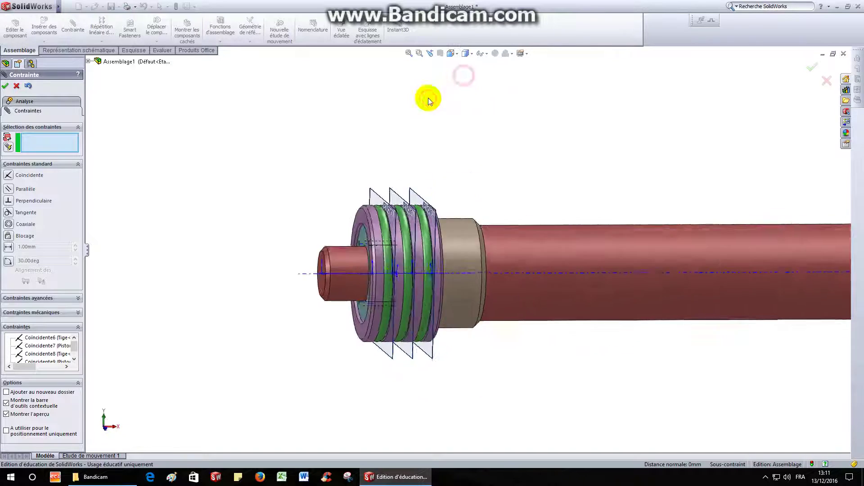
{"action": "scroll", "coordinate": [352, 205], "scroll_direction": "down", "scroll_amount": 3}
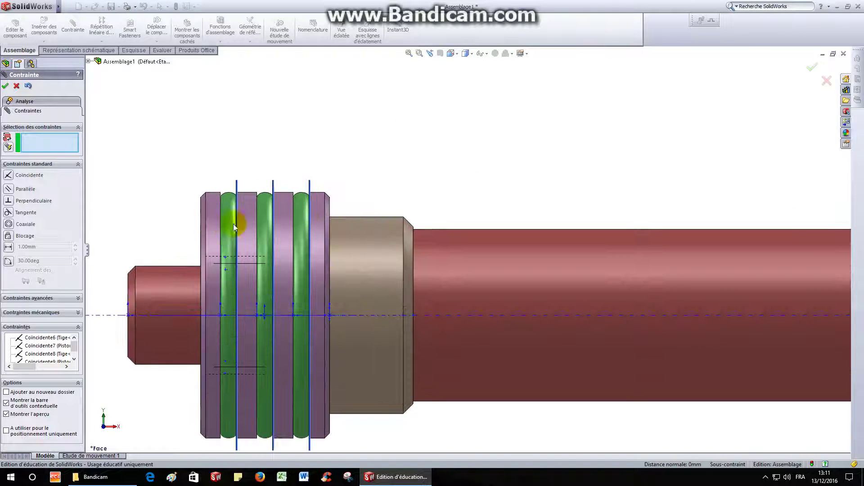
{"action": "scroll", "coordinate": [475, 197], "scroll_direction": "up", "scroll_amount": 3}
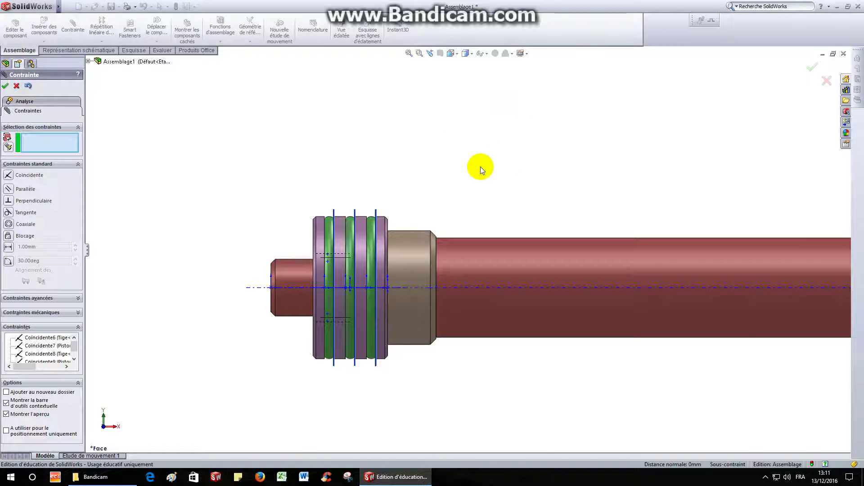
{"action": "scroll", "coordinate": [480, 166], "scroll_direction": "up", "scroll_amount": 3}
{"action": "middle_click_drag", "start_coordinate": [481, 167], "coordinate": [499, 96]}
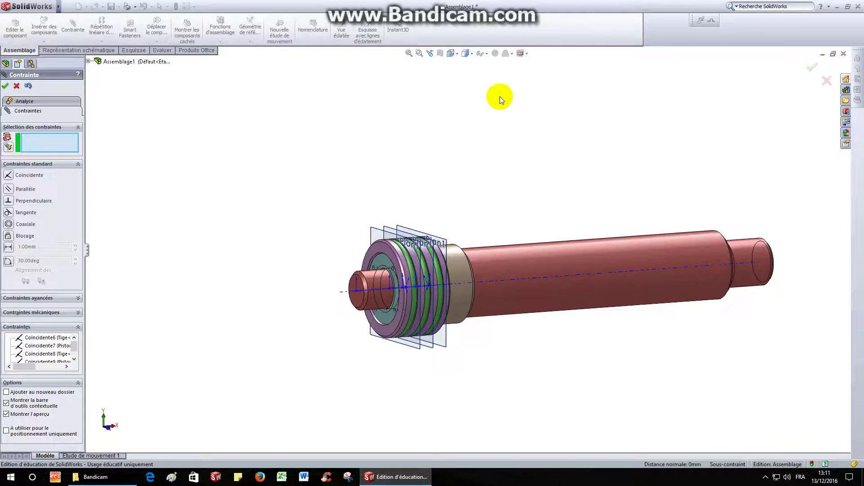
{"action": "left_click", "coordinate": [452, 53]}
{"action": "left_click", "coordinate": [470, 70]}
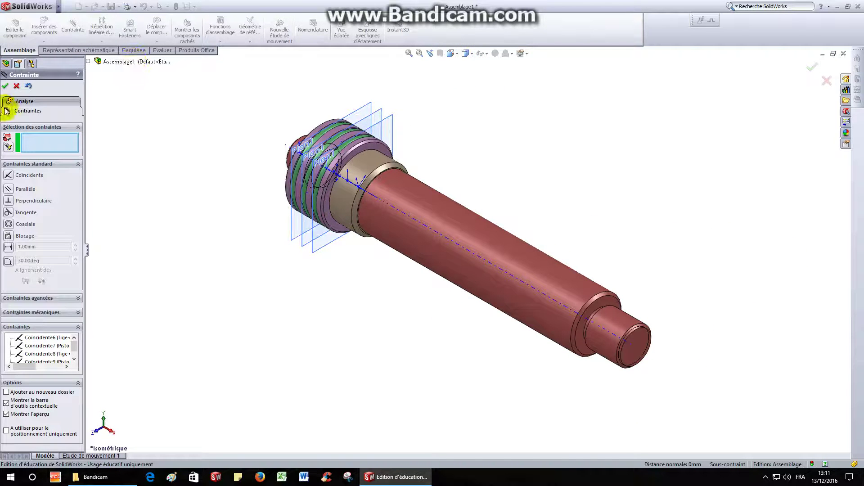
{"action": "left_click", "coordinate": [5, 86]}
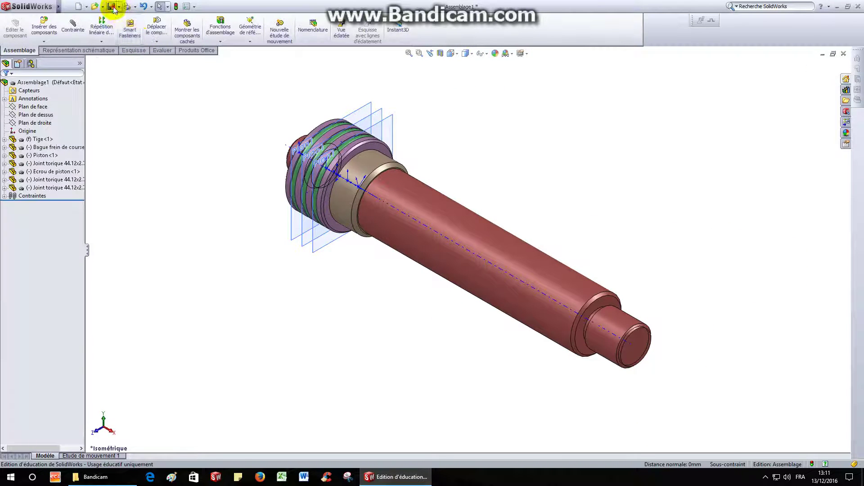
Step: Save the assembly as Tige+piston in the Vérin hydraulique folder
{"action": "left_click", "coordinate": [112, 7]}
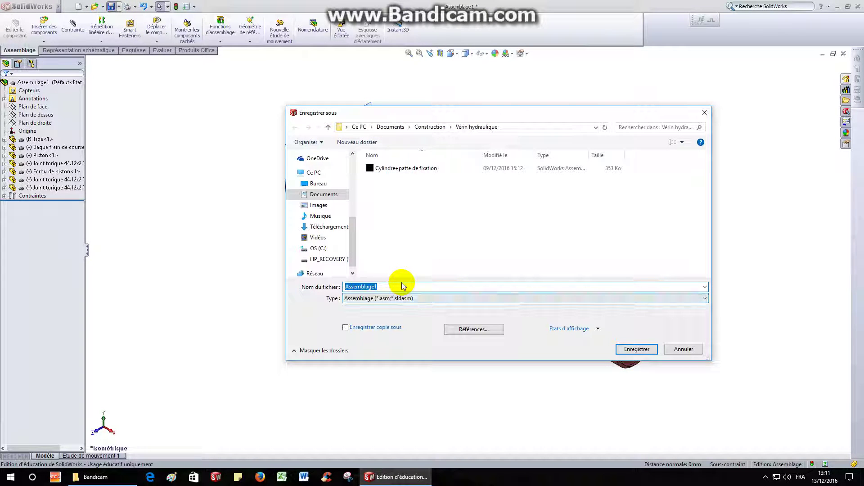
{"action": "type", "text": "T"}
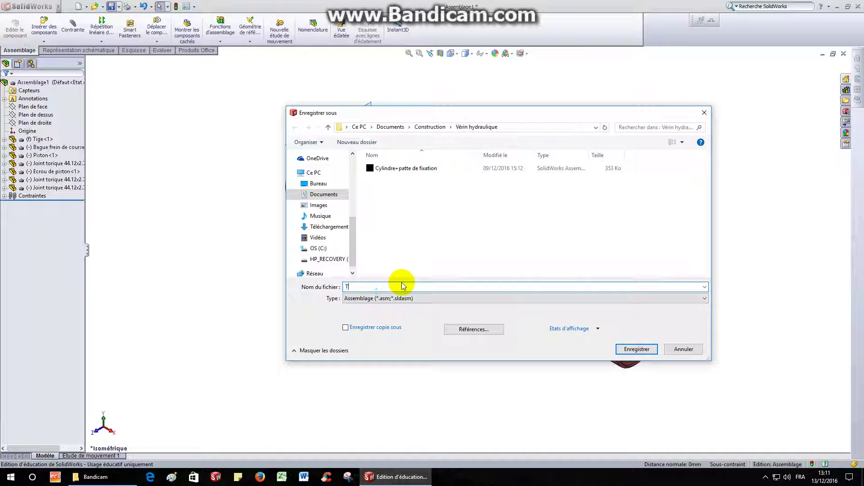
{"action": "type", "text": "ige"}
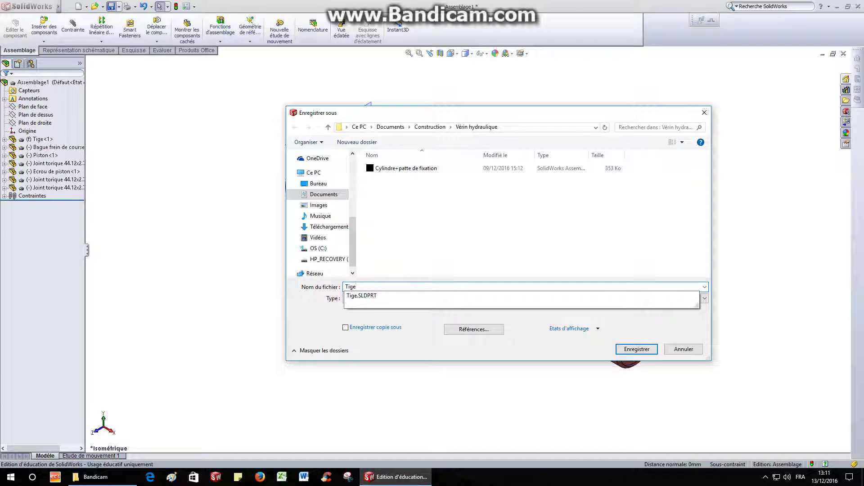
{"action": "left_click", "coordinate": [401, 285]}
{"action": "type", "text": "+p"}
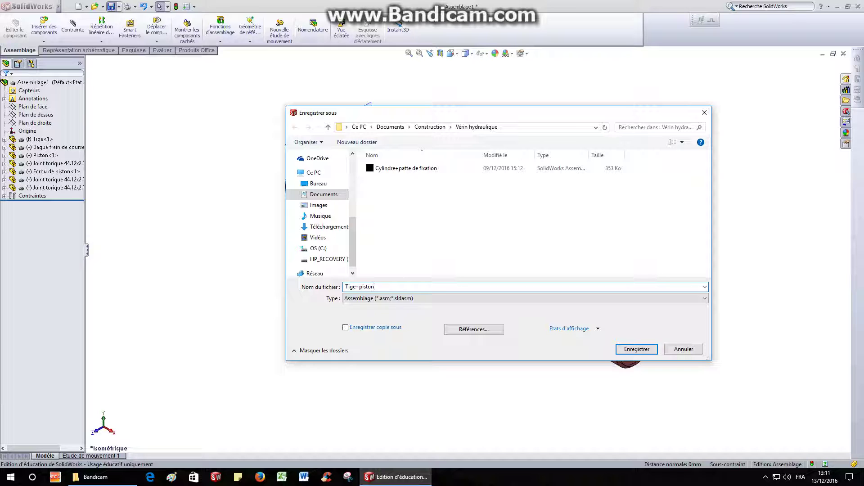
{"action": "type", "text": "iston"}
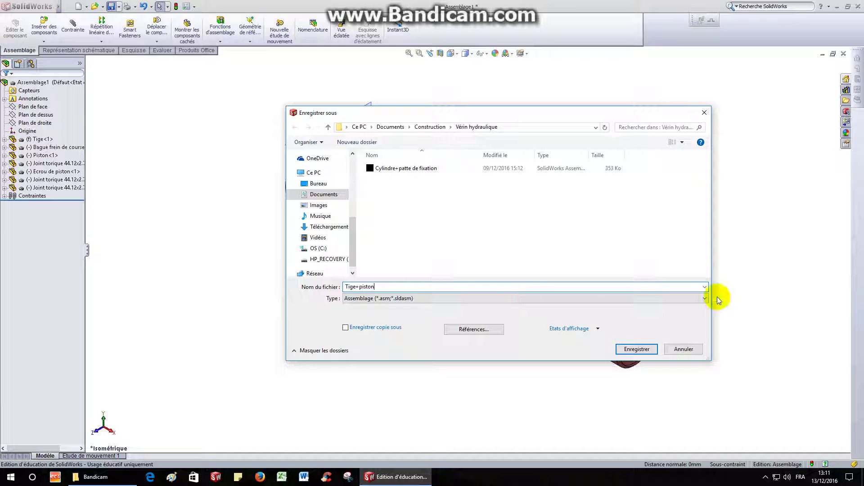
{"action": "left_click", "coordinate": [636, 349]}
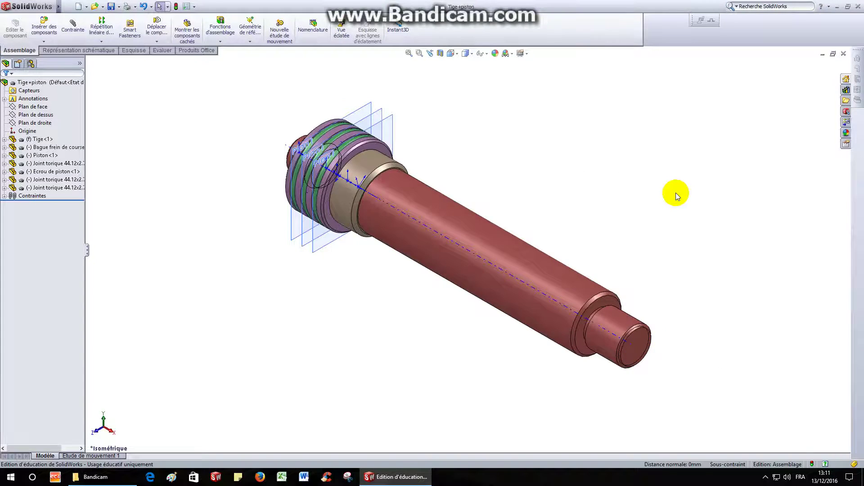